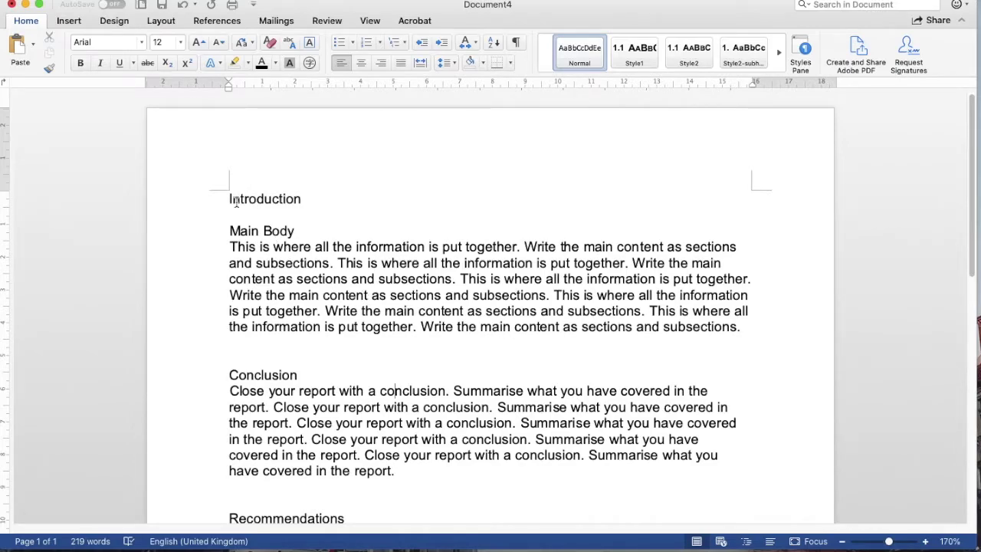
Step: Select the whole Introduction line in the report
scroll(278, 321, "down", 6)
scroll(278, 320, "down", 2)
scroll(278, 320, "up", 5)
scroll(278, 321, "up", 4)
scroll(247, 298, "down", 3)
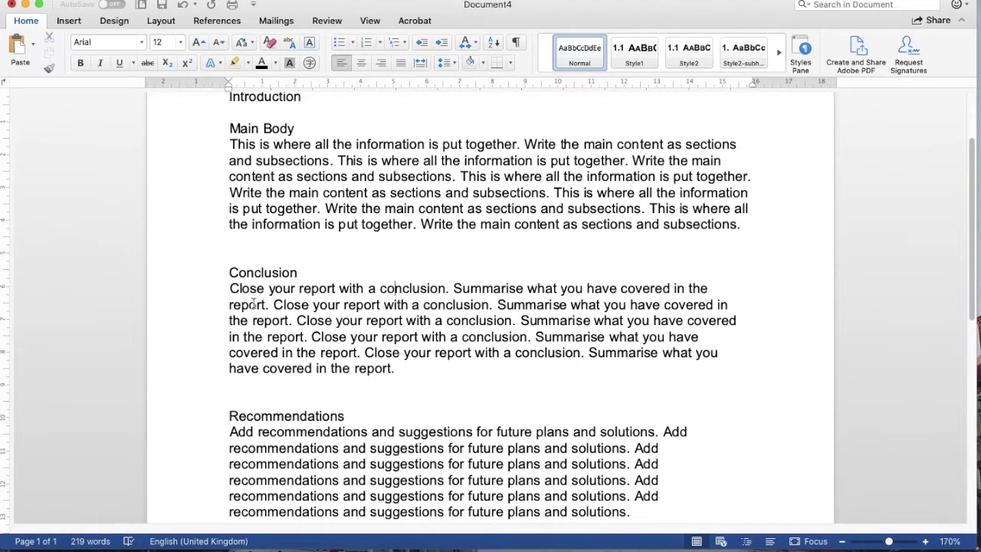
scroll(253, 304, "up", 2)
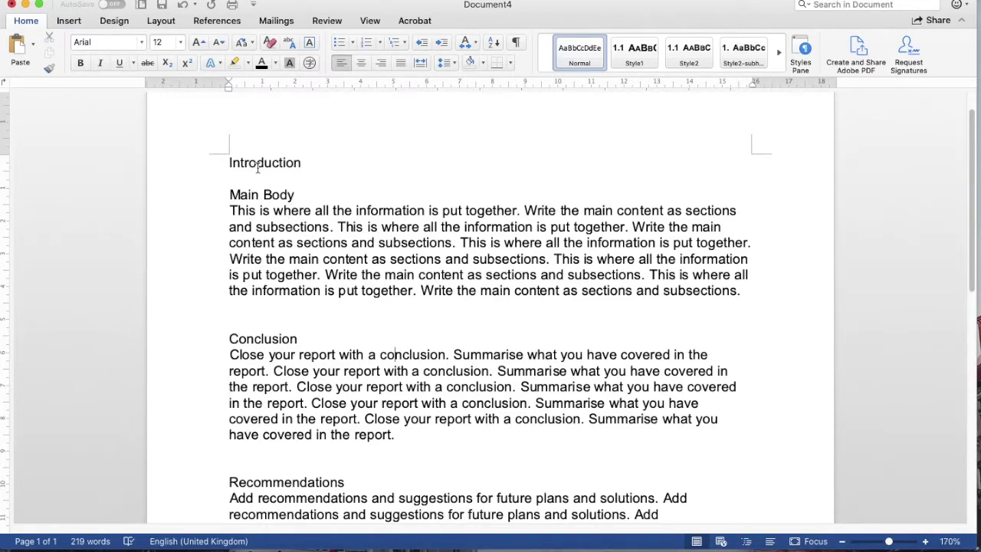
left_click(332, 179)
triple_click(320, 167)
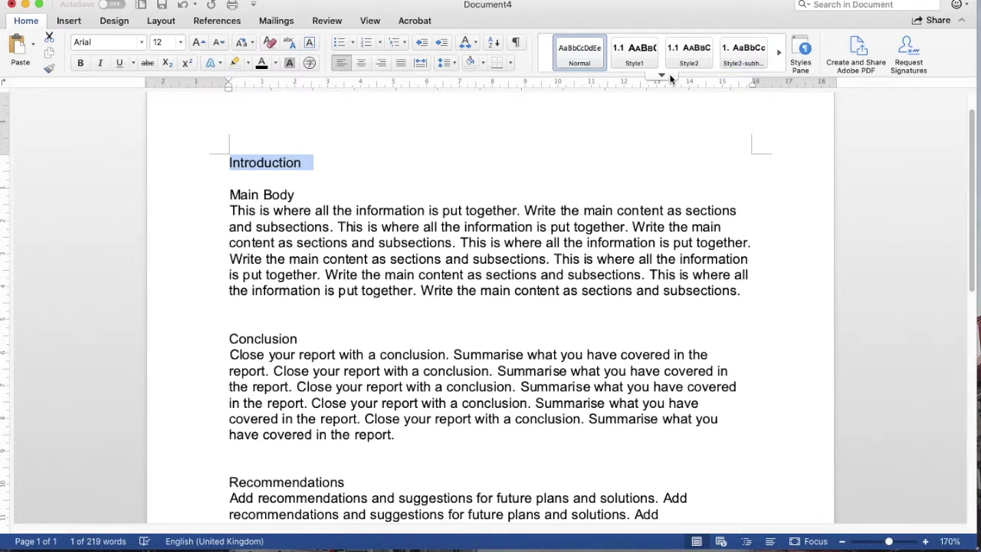
Step: Apply the Heading 1 style to Introduction from the Styles pane and open its style options
left_click(666, 76)
left_click(806, 50)
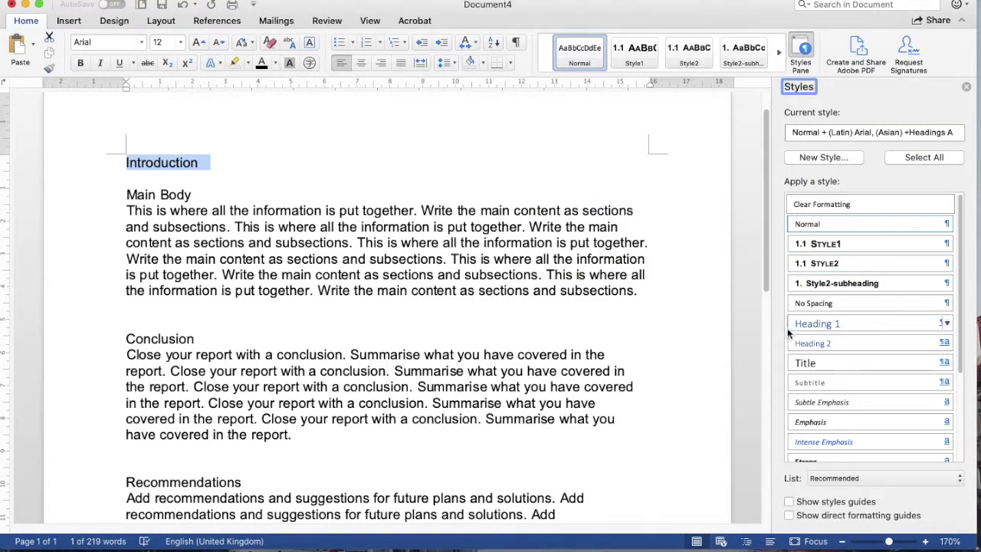
left_click(664, 76)
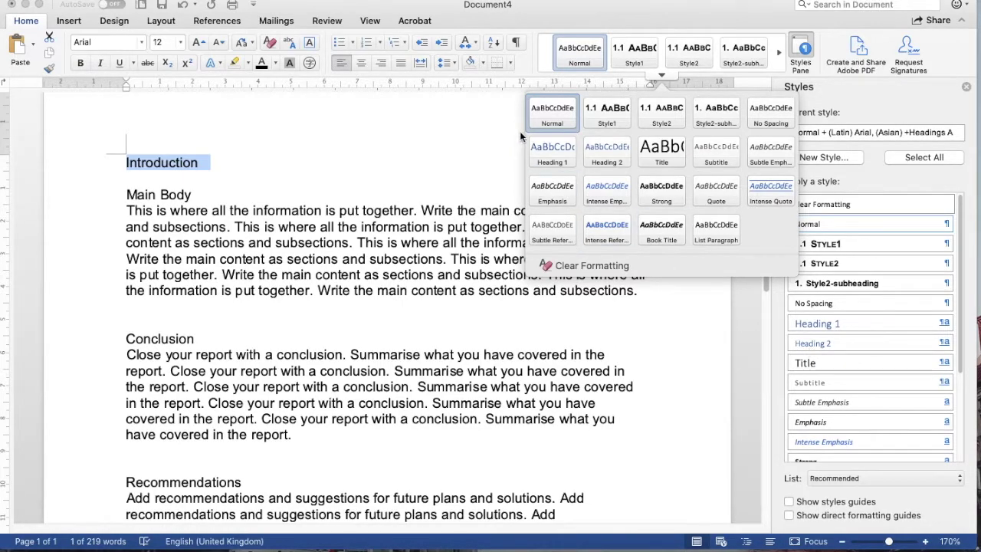
left_click(557, 159)
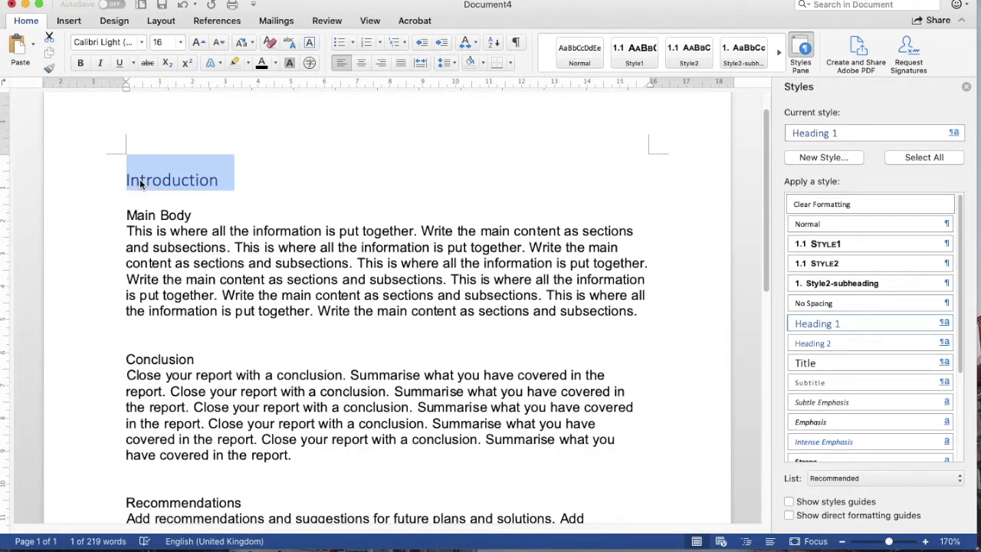
left_click(957, 135)
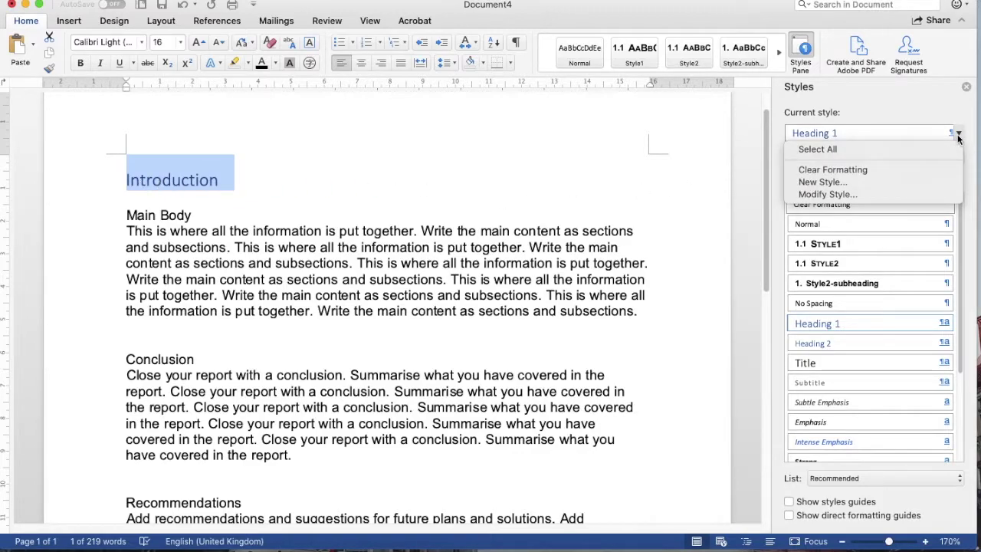
Step: In Modify Style, make Heading 1 bold Arial in Automatic colour with Automatically update ticked
left_click(872, 194)
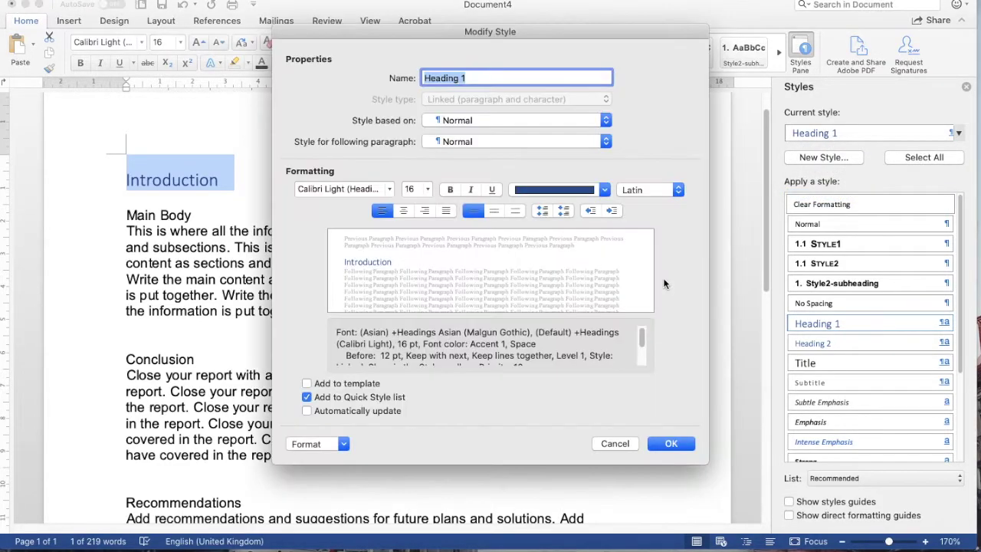
left_click(349, 194)
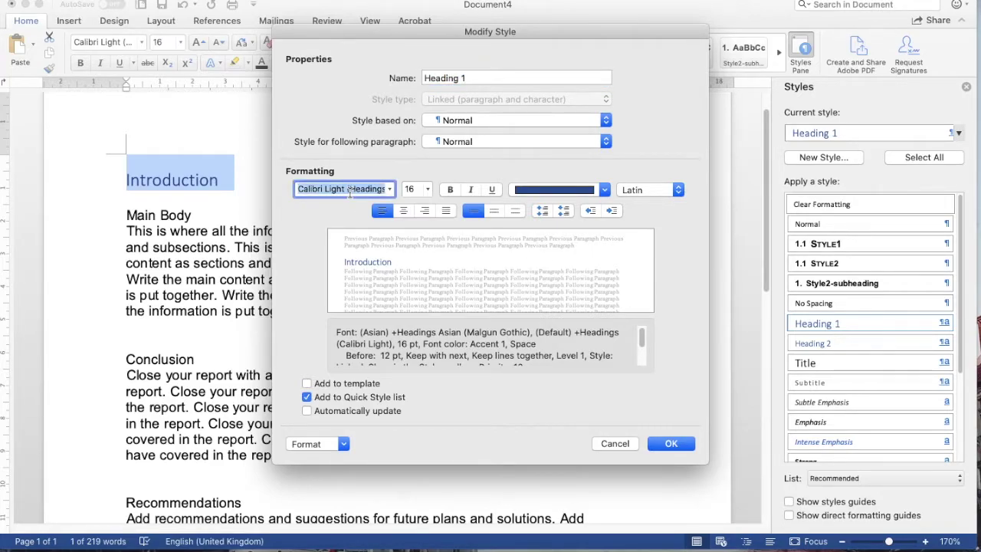
type("arial")
key("Tab")
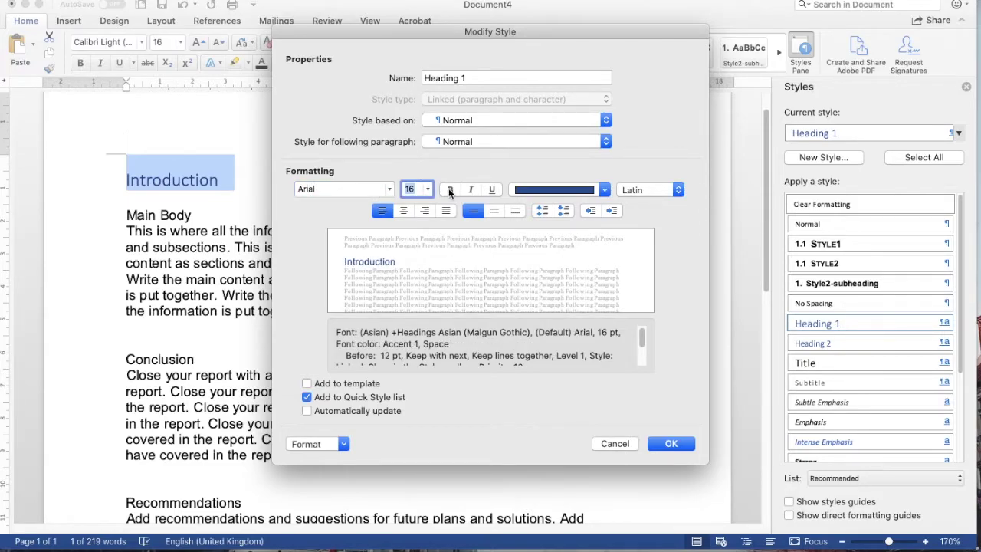
left_click(449, 189)
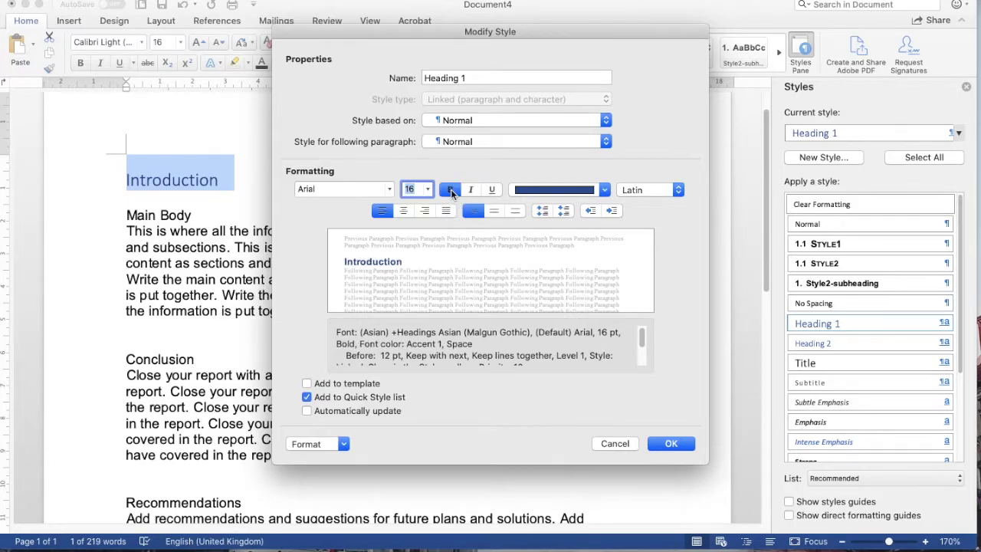
left_click(530, 191)
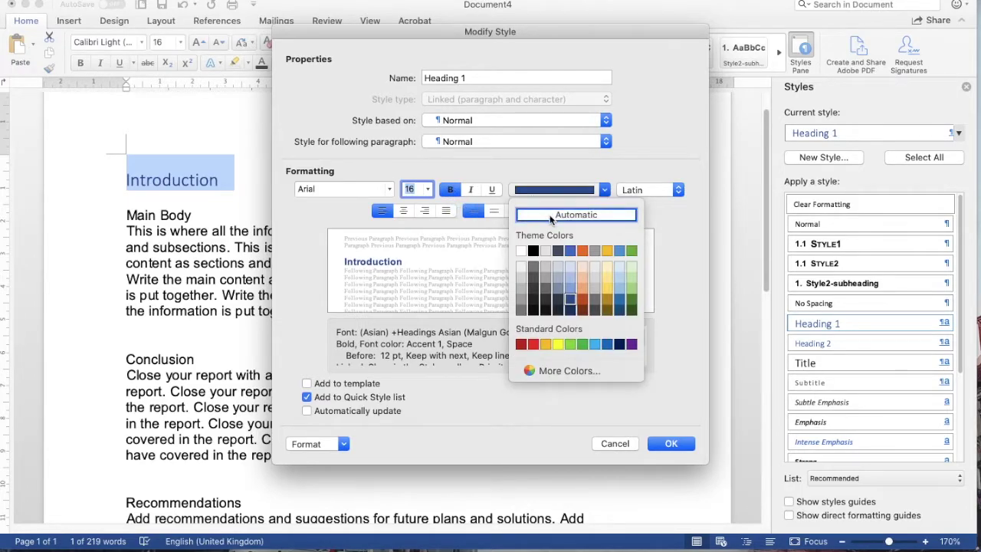
left_click(550, 213)
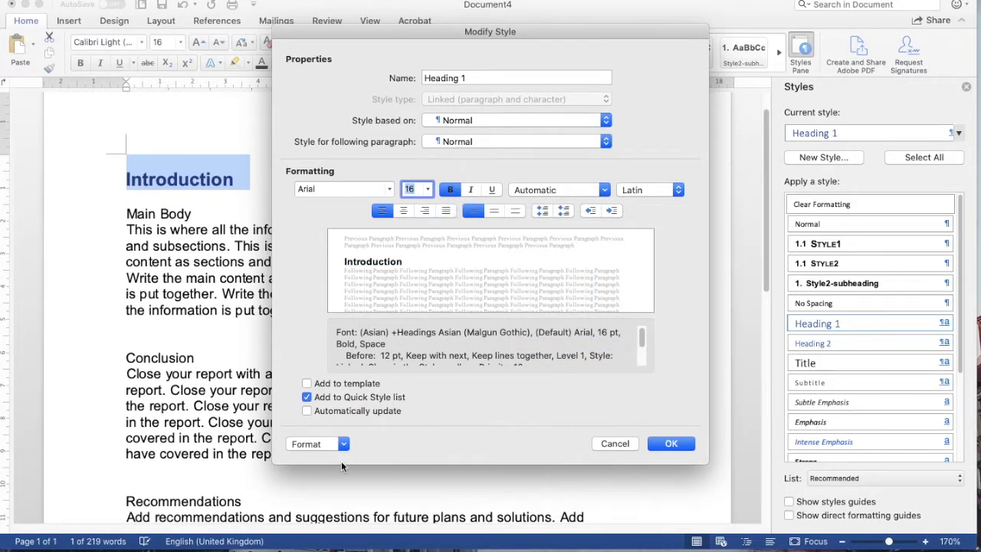
left_click(309, 410)
left_click(345, 446)
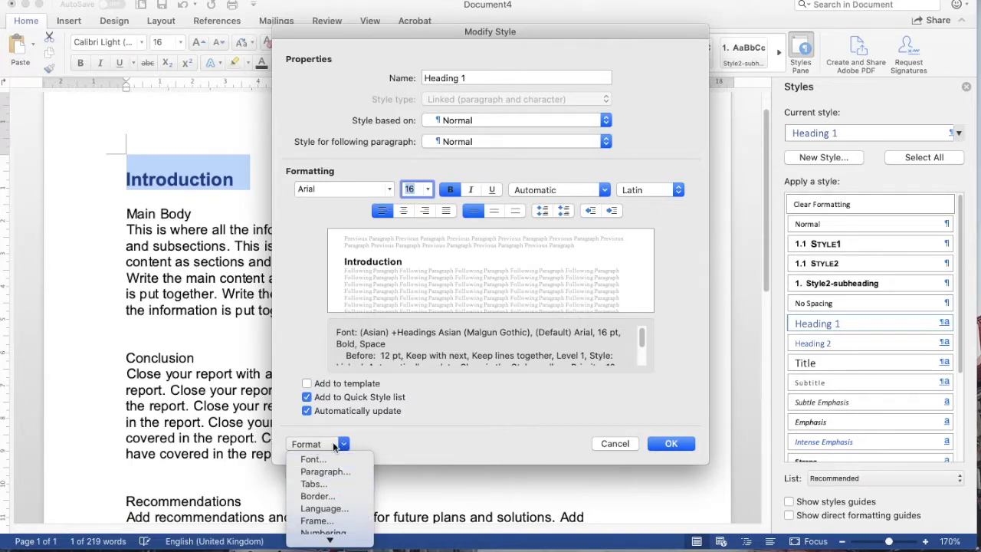
Step: Pick the 1. / 1.1 / 1.1.1 outline numbering for Heading 1 and open its Customize settings
left_click(334, 446)
left_click(344, 446)
left_click(345, 525)
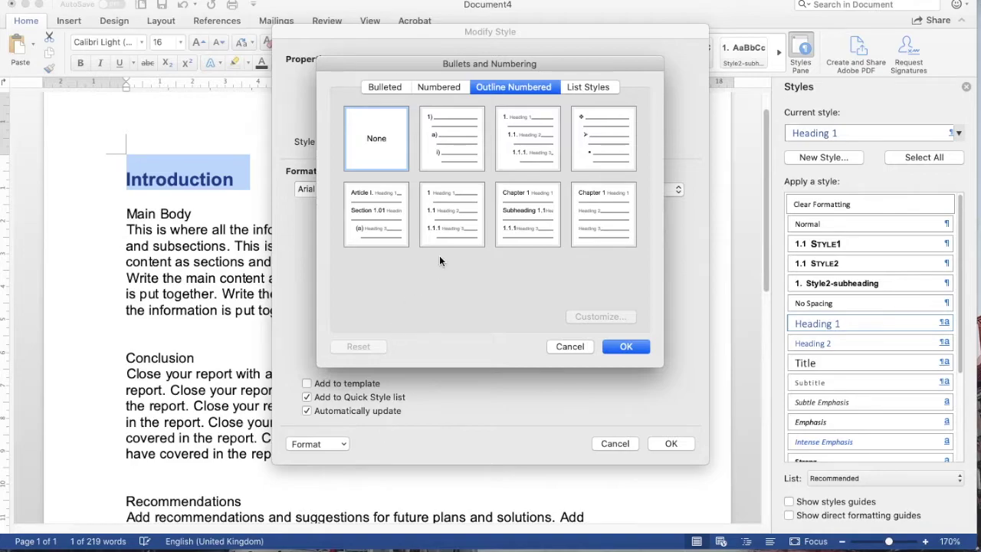
left_click(512, 153)
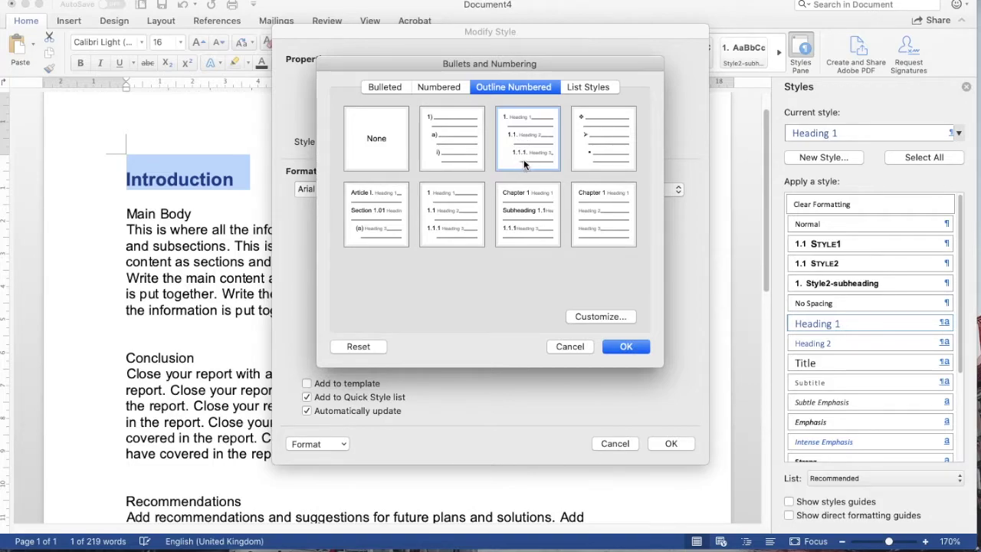
left_click(596, 317)
left_click_drag(474, 51, 596, 124)
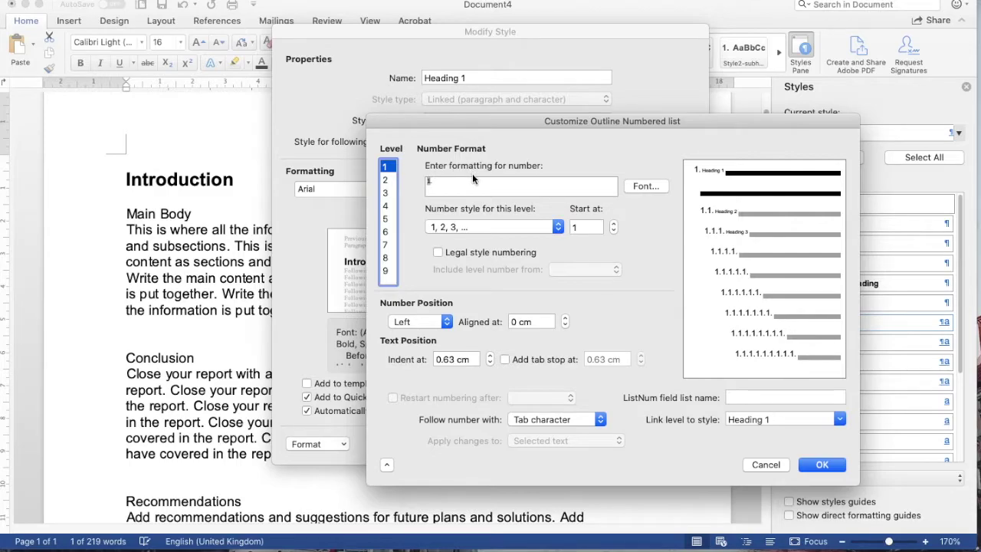
Step: Check the level 1 number format and accept the outline numbering, giving '1. Introduction'
left_click(430, 186)
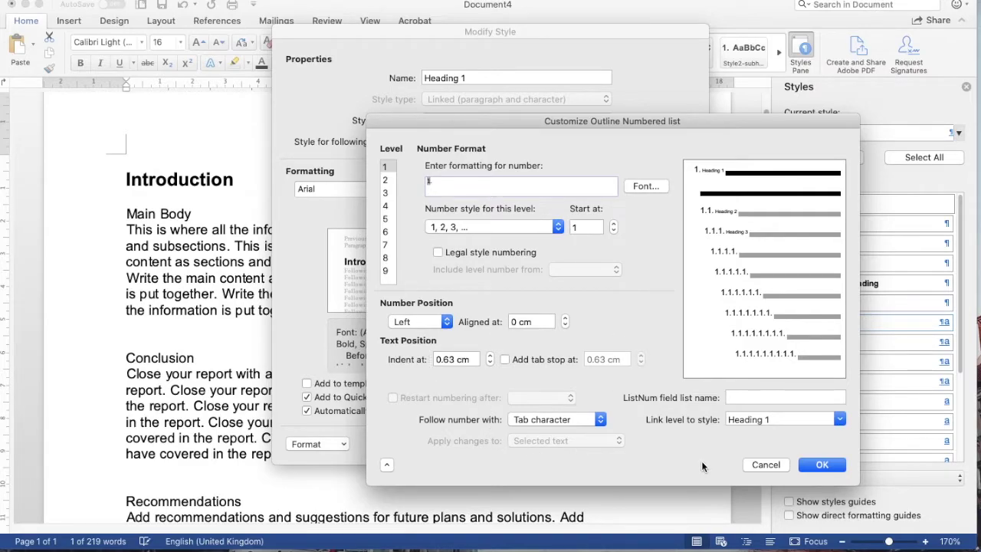
left_click(818, 467)
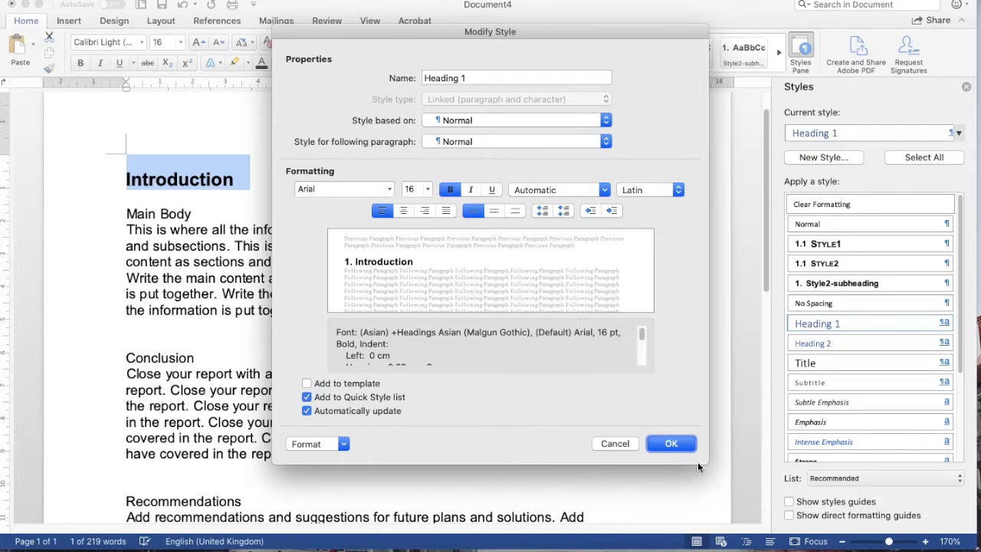
Step: Save the Heading 1 style and make Main Body a numbered Heading 1 section, 2
left_click(671, 442)
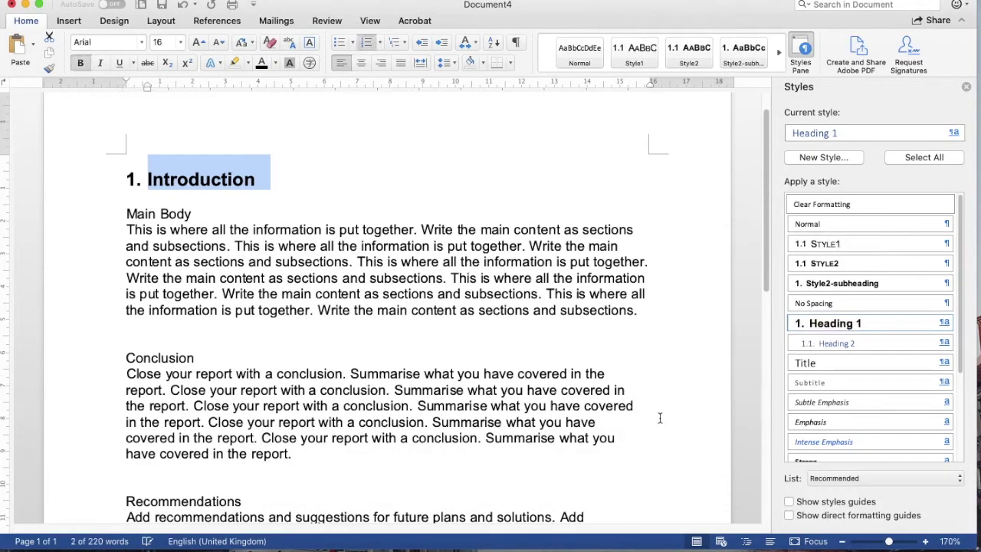
left_click(198, 266)
left_click(130, 178)
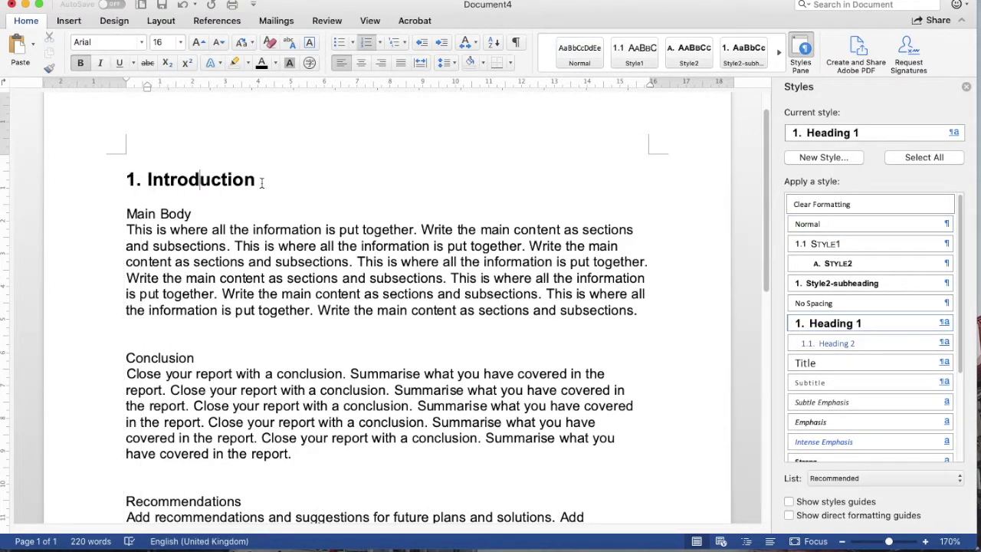
left_click(127, 214)
key("Return")
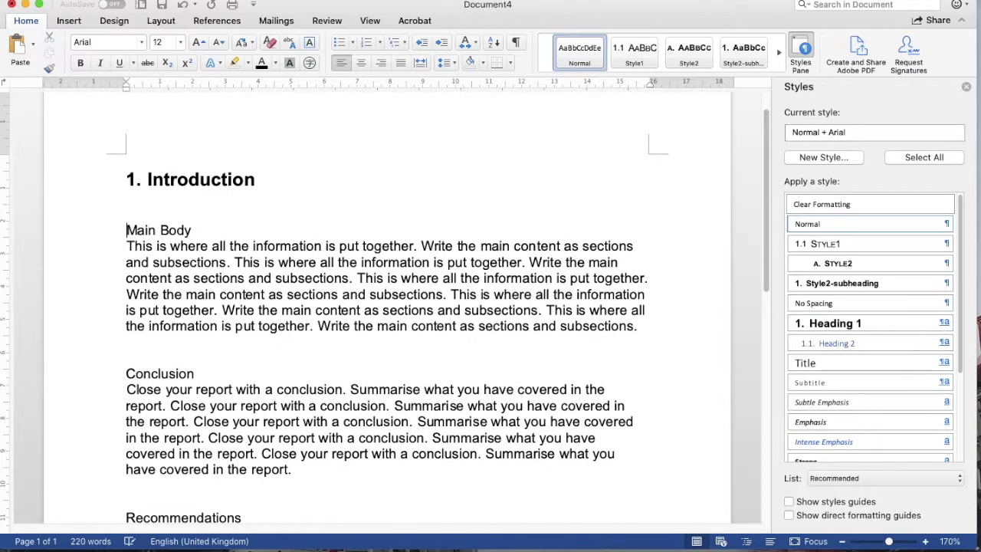
scroll(150, 387, "down", 2)
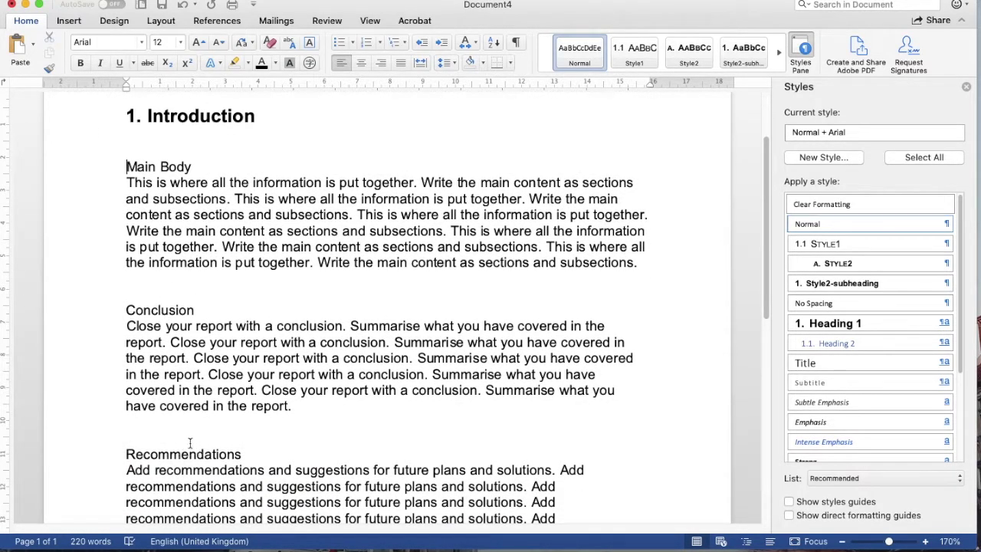
scroll(135, 170, "up", 1)
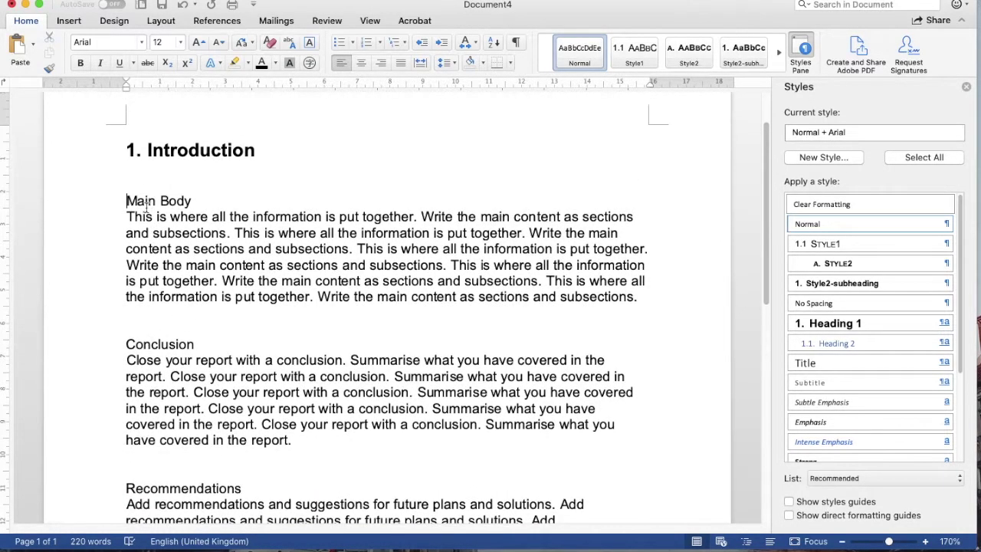
left_click_drag(126, 201, 184, 201)
key("Left")
left_click(864, 324)
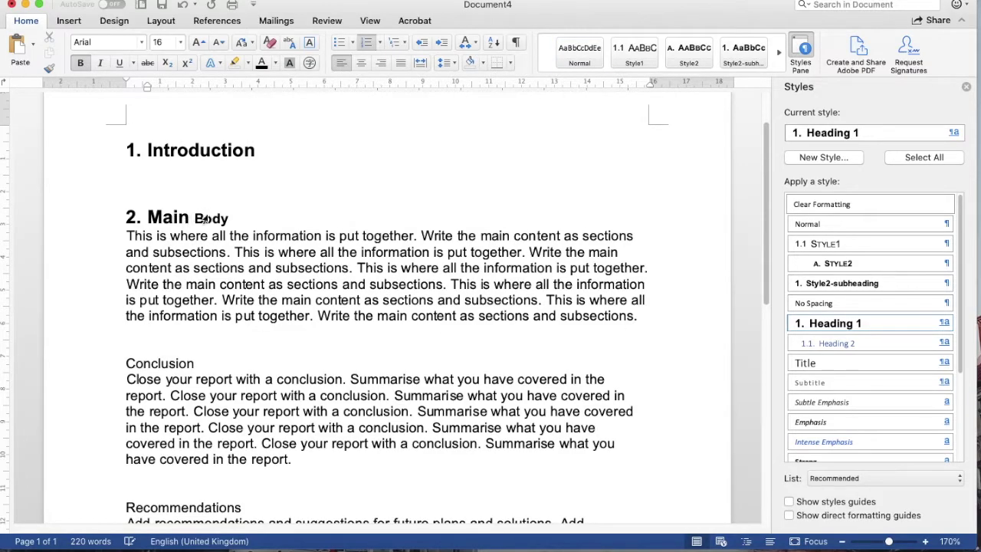
left_click_drag(162, 217, 239, 219)
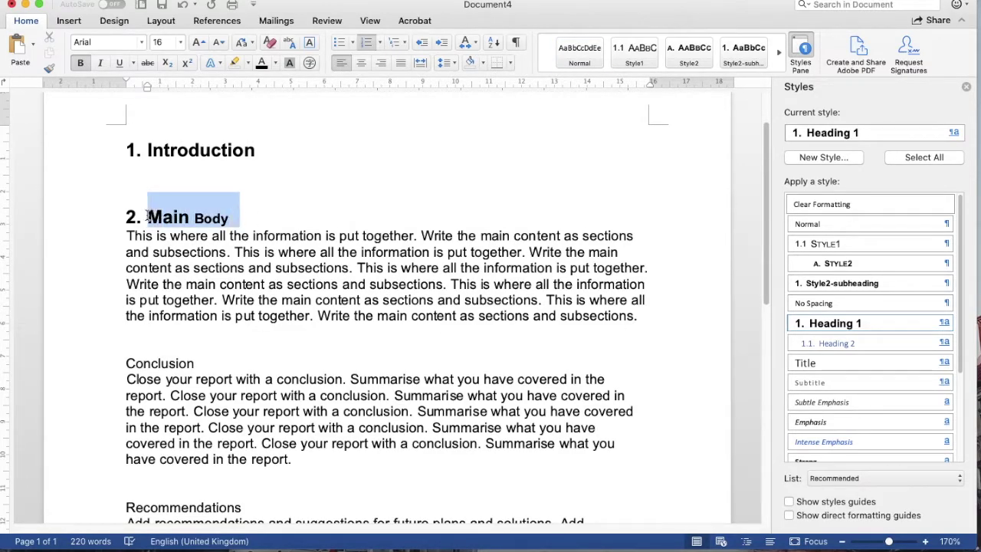
left_click(841, 324)
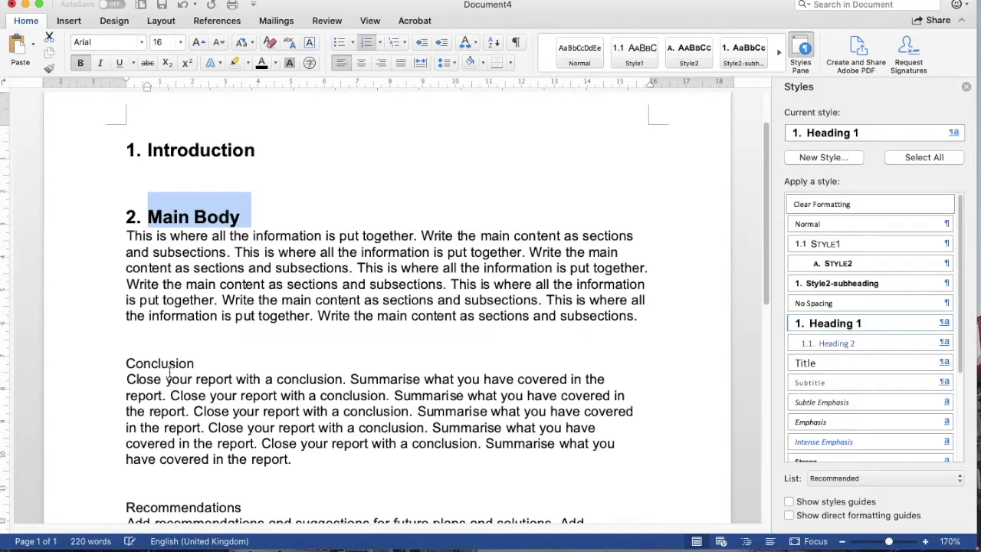
Step: Apply Heading 1 to Conclusion and Recommendations, numbering them 3. and 4
left_click(126, 363)
key("shift+Down")
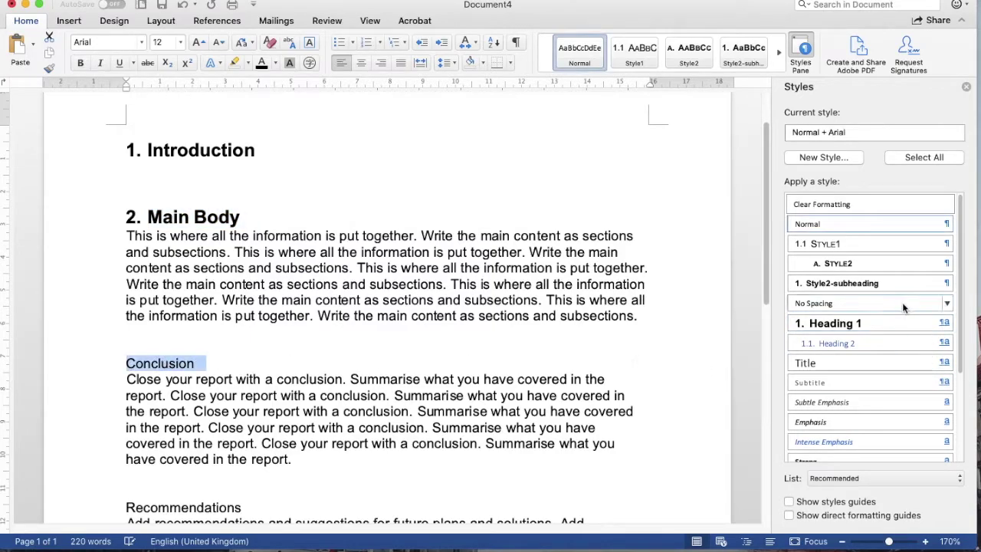
left_click(864, 322)
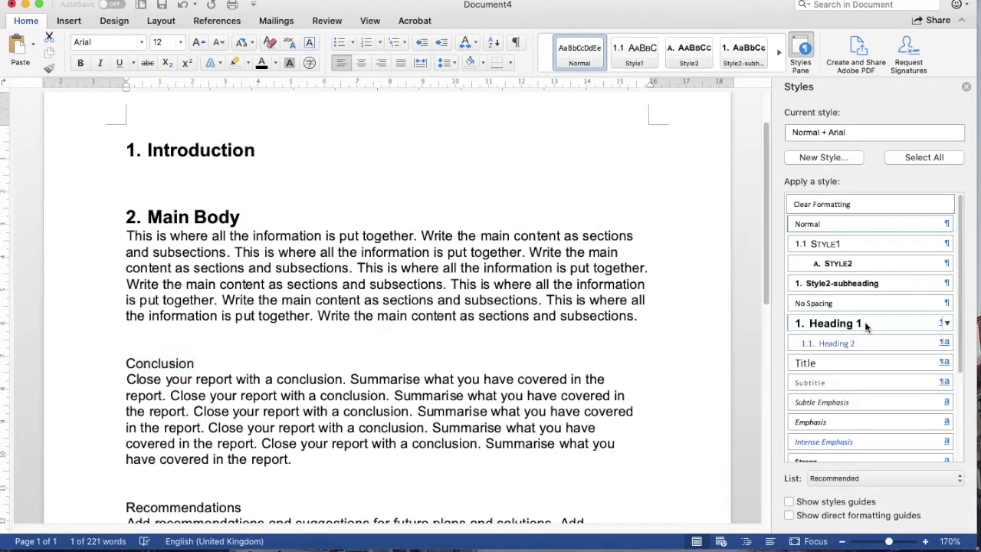
scroll(224, 466, "down", 3)
scroll(220, 466, "down", 1)
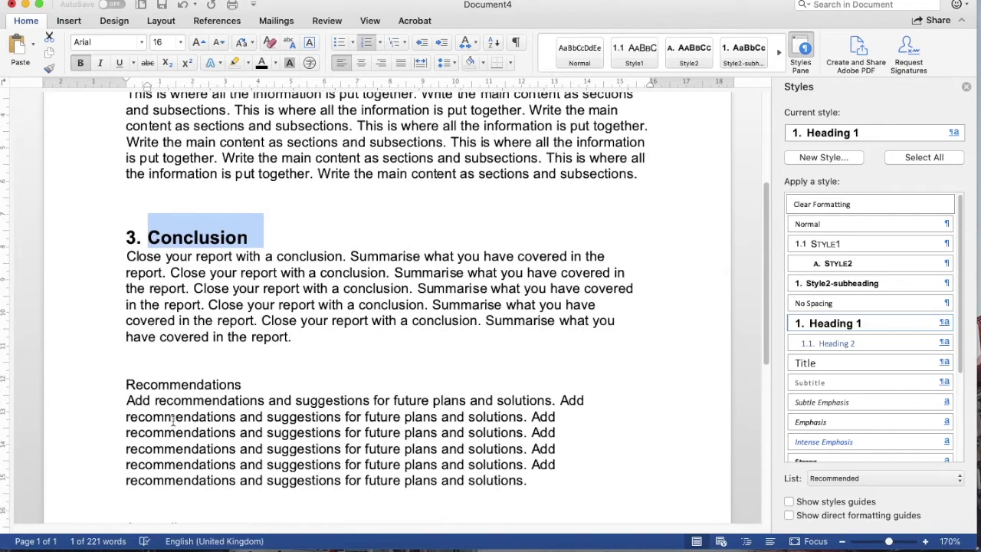
triple_click(145, 385)
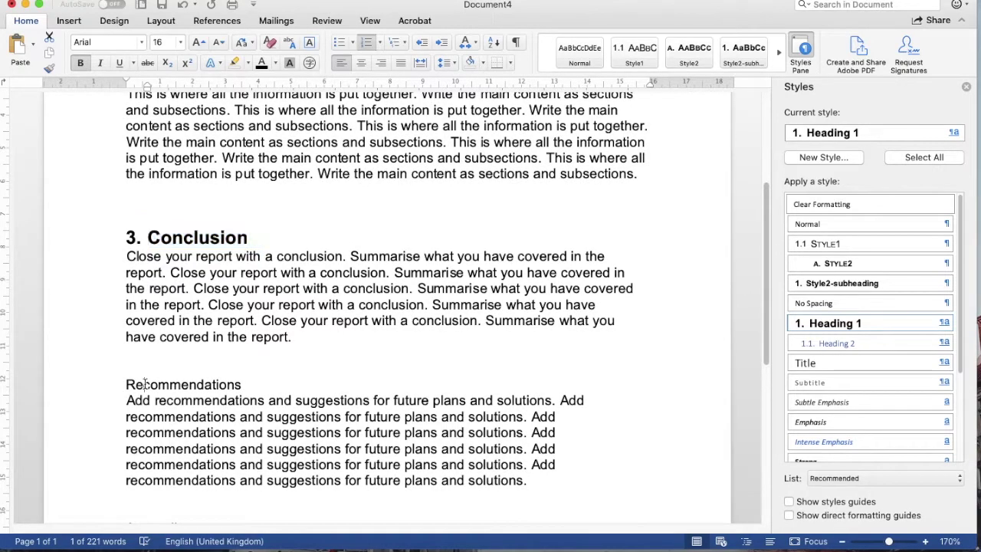
left_click(824, 324)
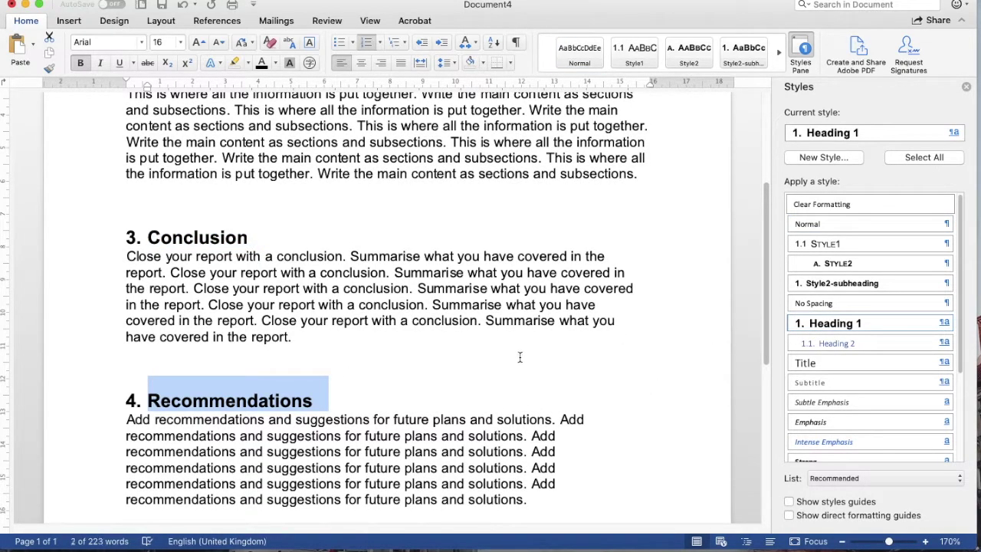
left_click(596, 346)
scroll(766, 328, "up", 2)
left_click_drag(766, 328, 768, 286)
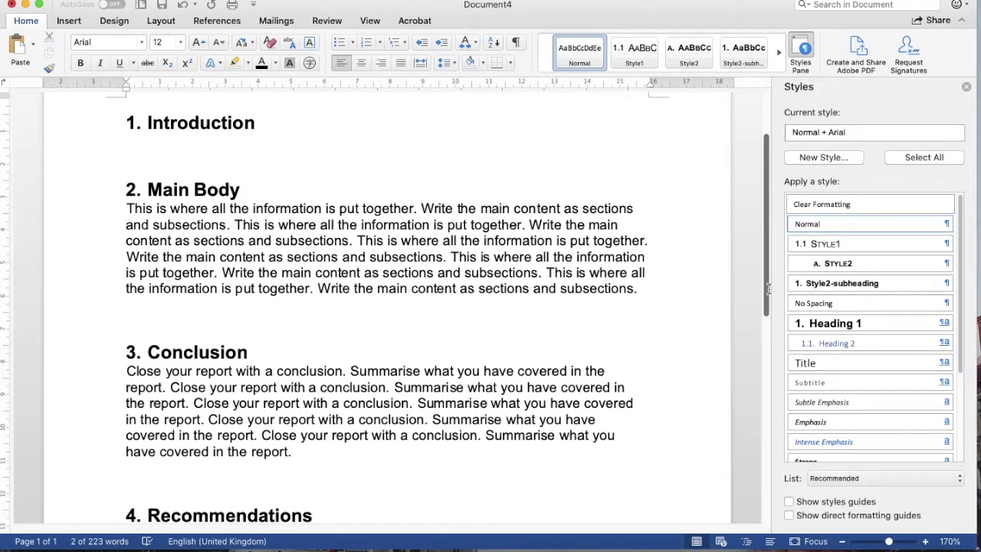
Step: Split the Main Body text into two paragraphs and add the line 'Main body phase 1' above the first
left_click(127, 209)
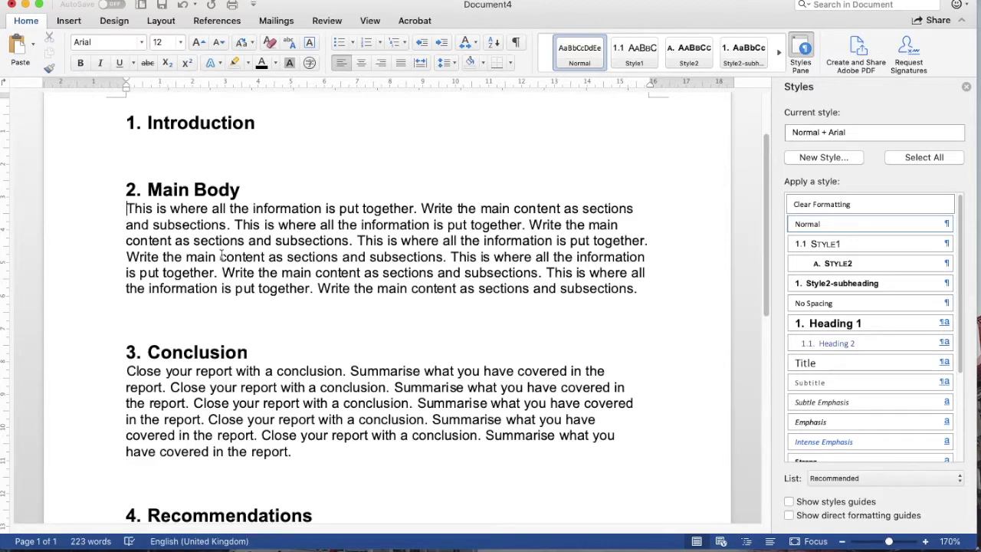
key("Return")
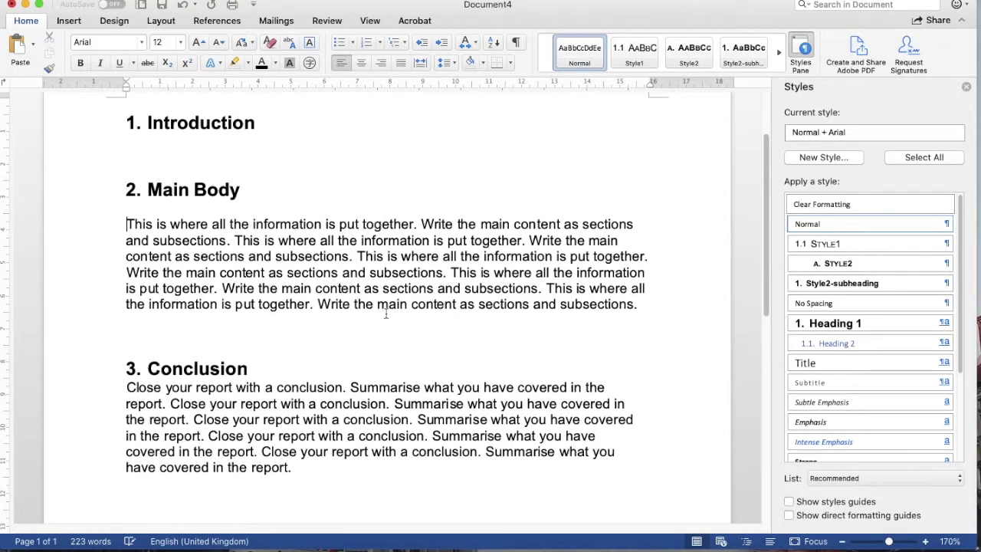
left_click(359, 256)
key("Return")
key("Return")
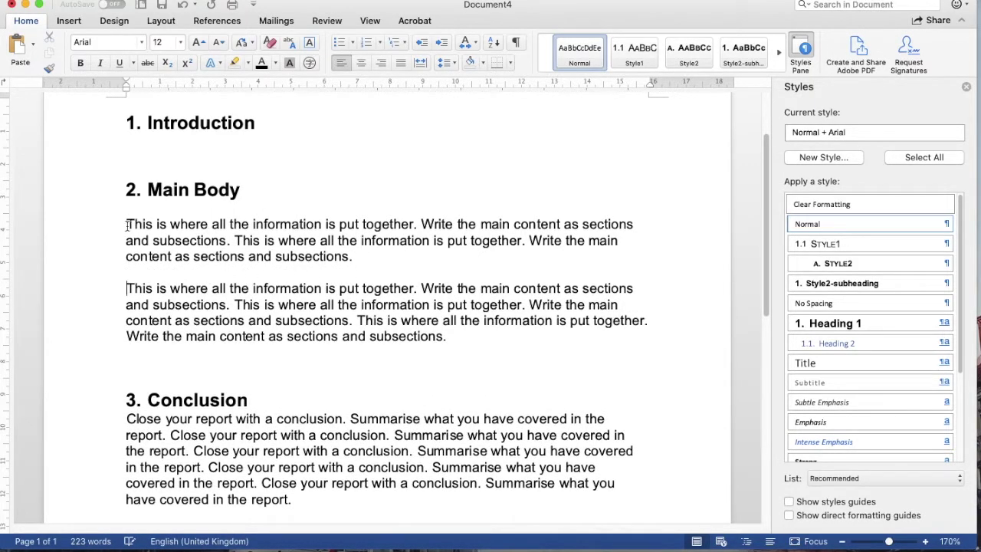
left_click(127, 223)
key("Return")
type("main body")
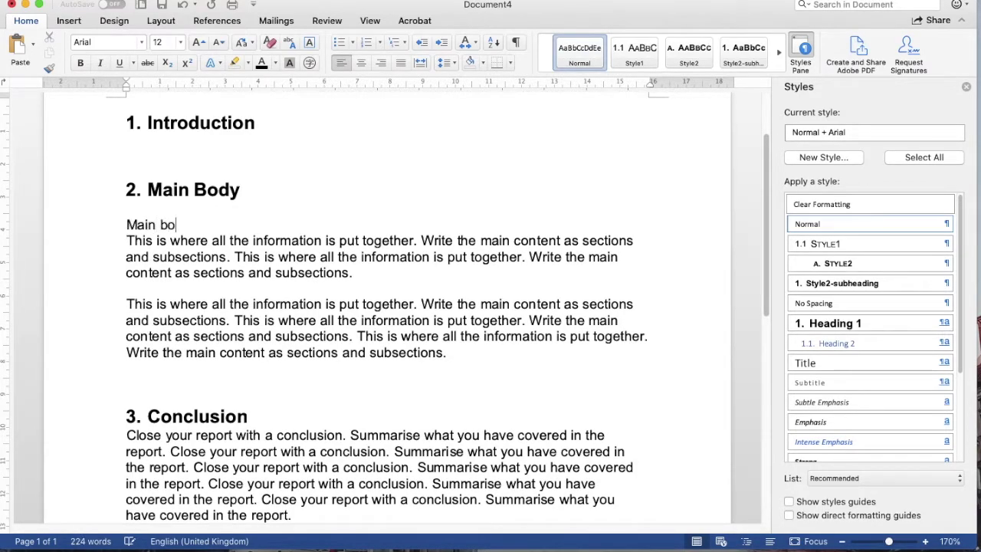
type(" phase 1")
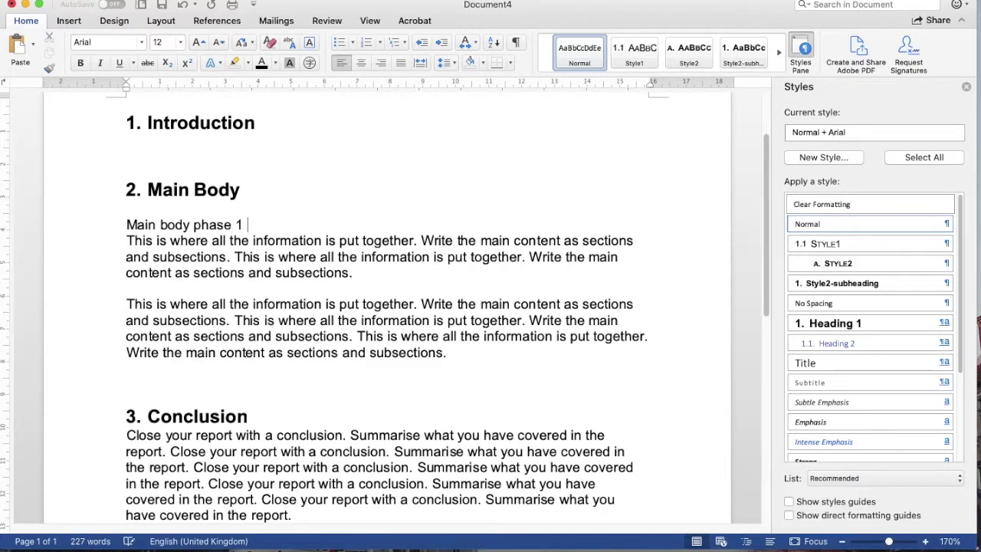
Step: Add the line 'Main body phase 2' above the second Main Body paragraph
key("Down")
key("Down")
key("Down")
key("Down")
key("Return")
type("Main pay")
key("BackSpace")
key("BackSpace")
key("BackSpace")
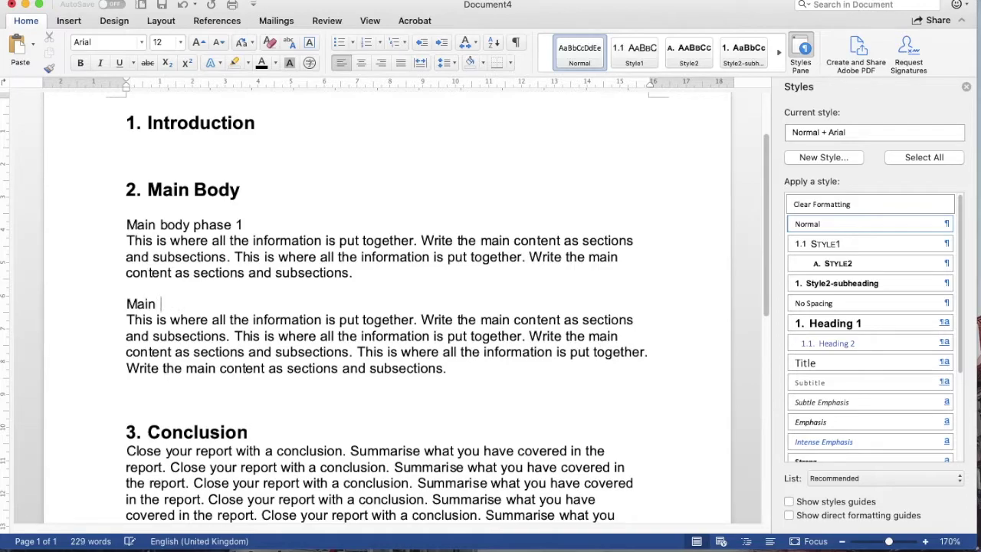
type("body phase 2")
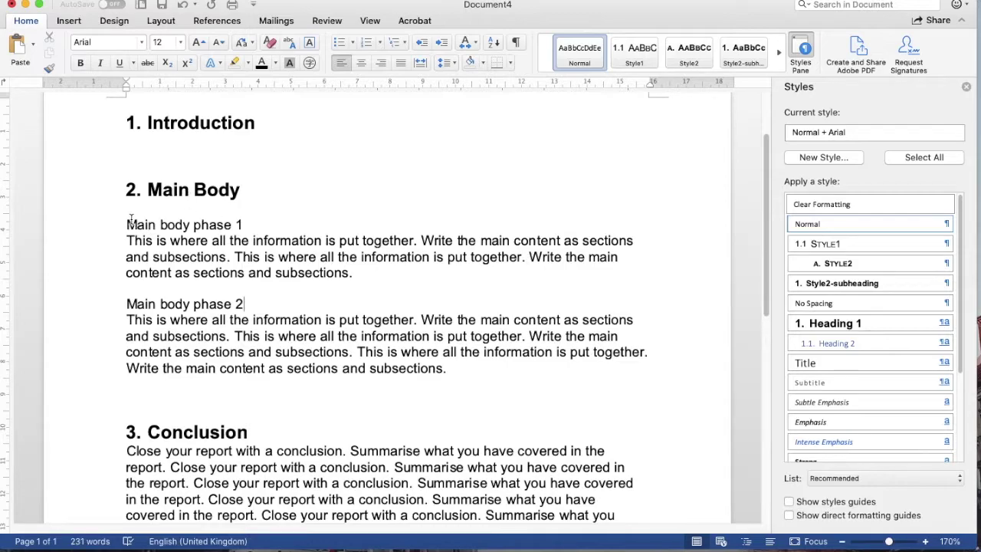
left_click_drag(127, 224, 245, 227)
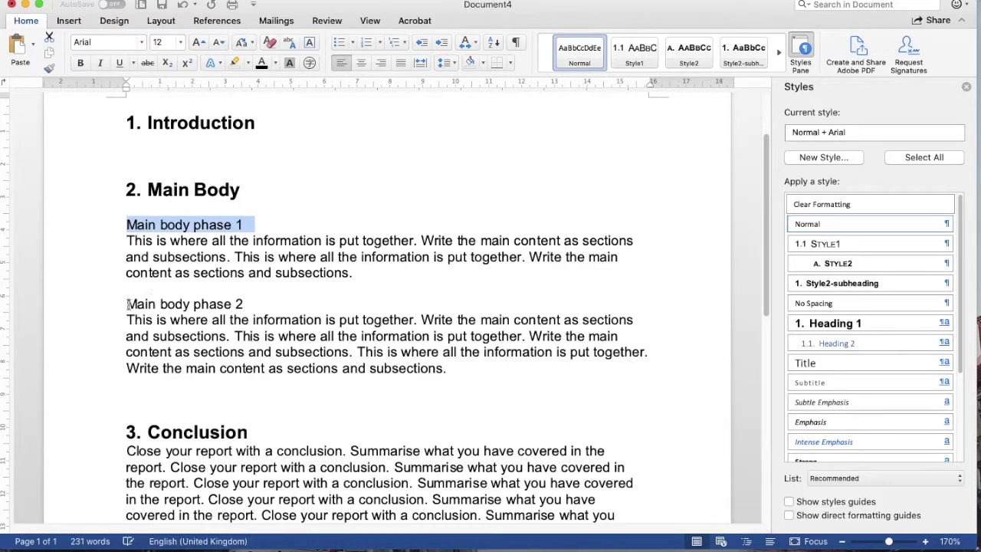
Step: Apply Heading 2 to 'Main body phase 1', numbering it 2.1, and open Modify Style for Heading 2
left_click_drag(128, 304, 258, 304)
left_click_drag(127, 224, 240, 224)
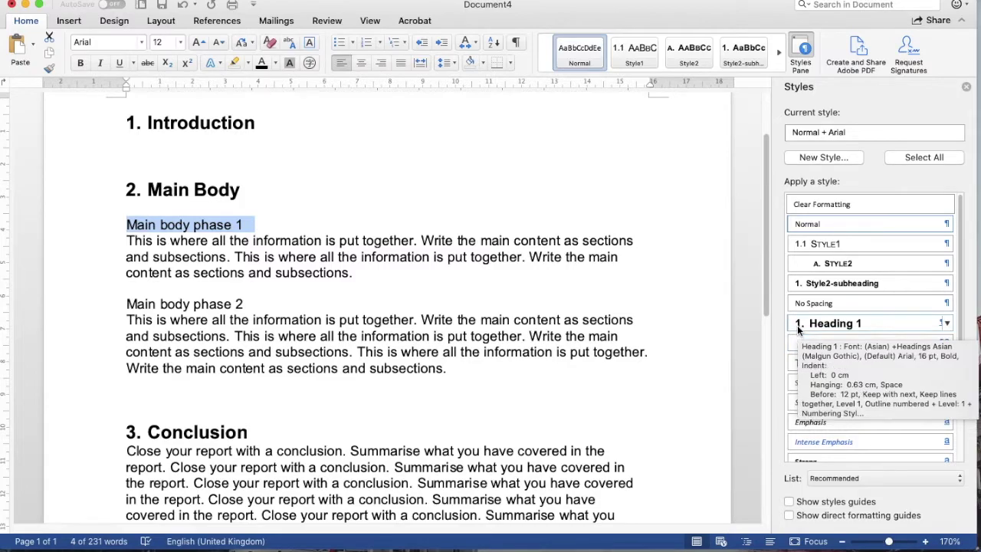
left_click(817, 346)
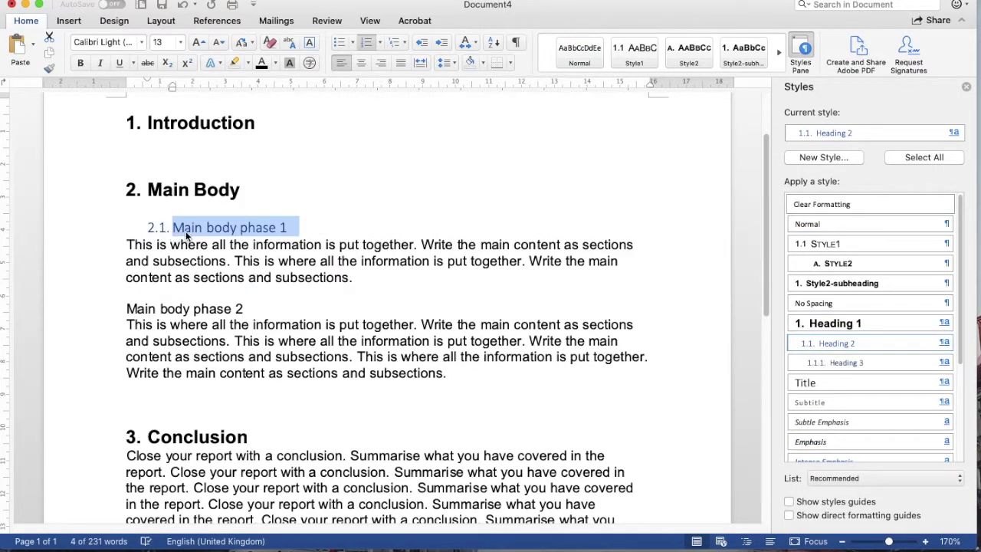
left_click(957, 133)
left_click(881, 194)
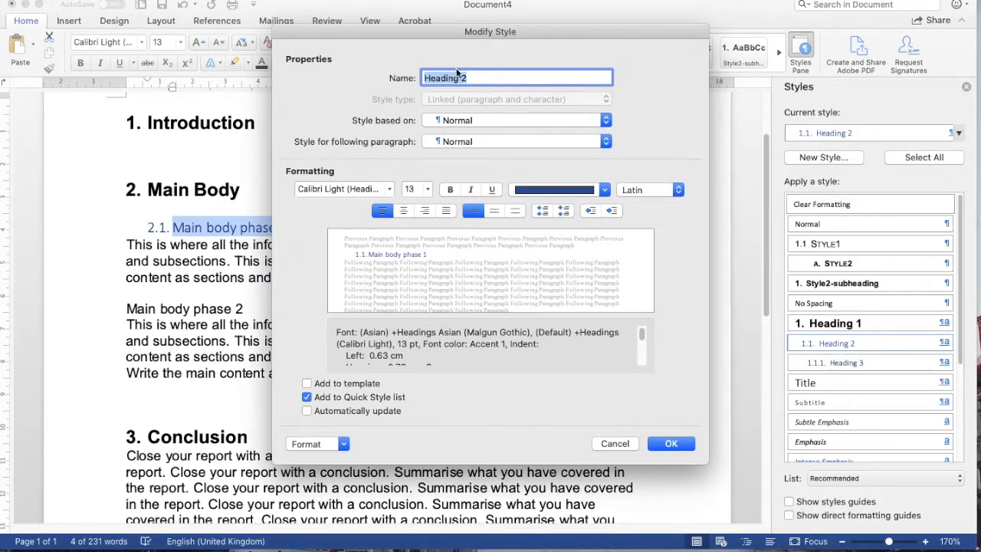
left_click_drag(491, 30, 654, 67)
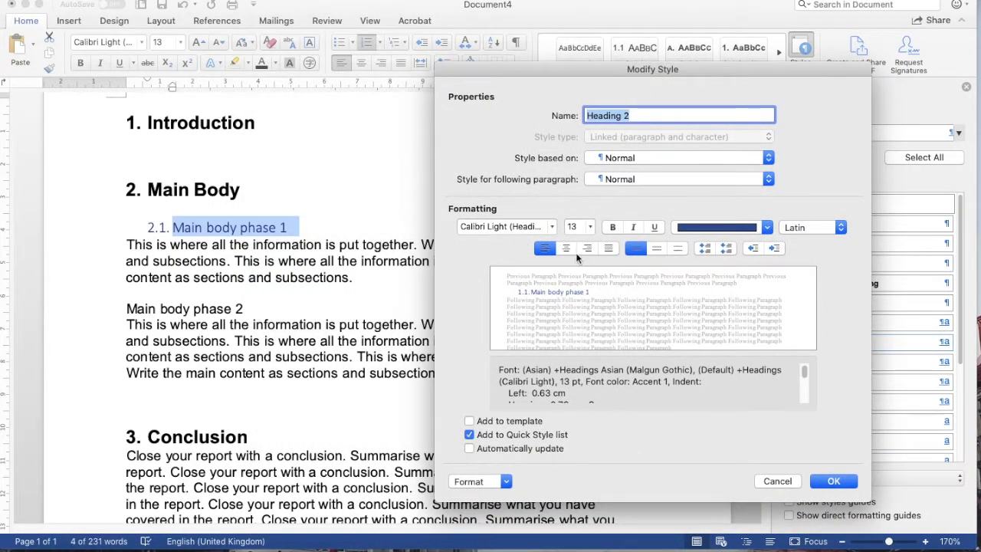
Step: Make Heading 2 bold Arial in Automatic colour, auto-updating, and open its numbering settings
left_click(551, 228)
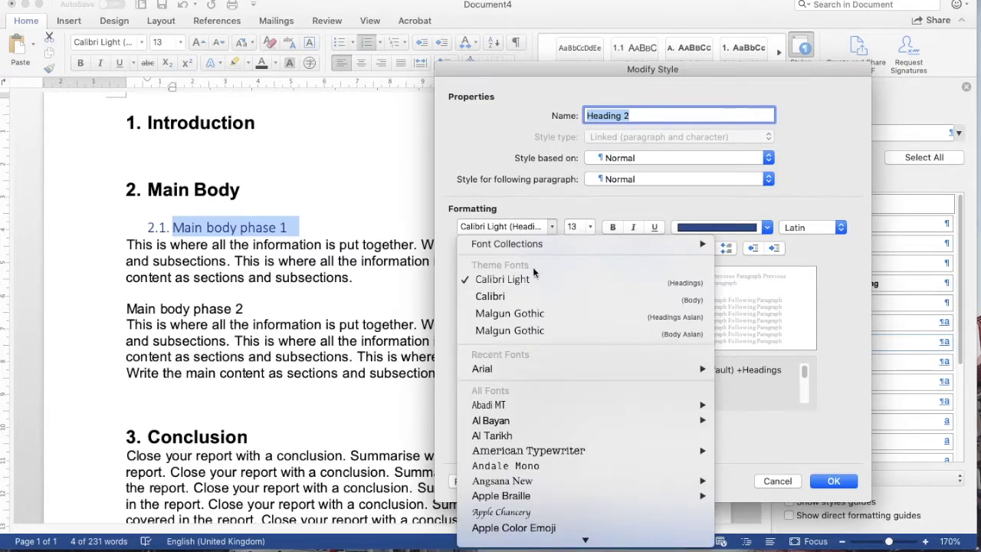
left_click(521, 371)
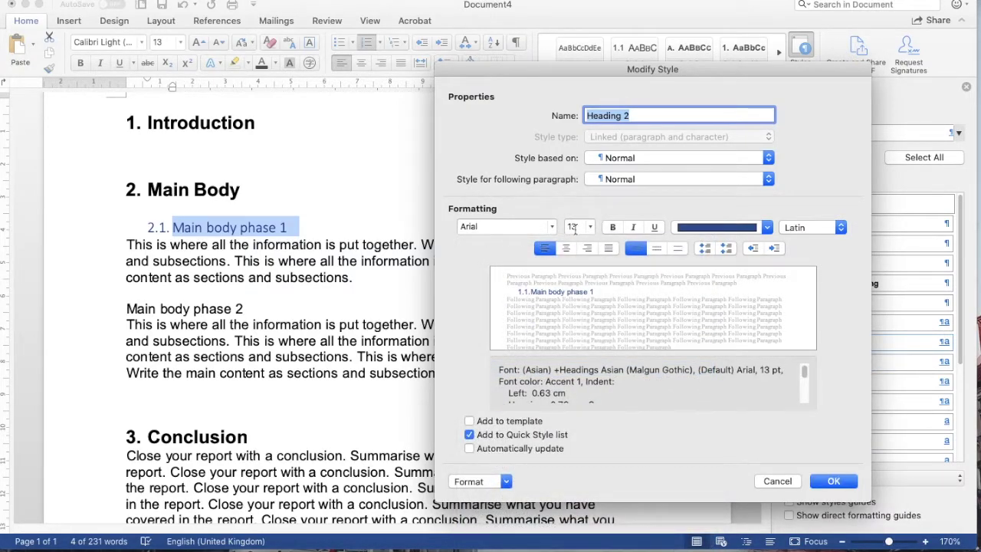
left_click(612, 227)
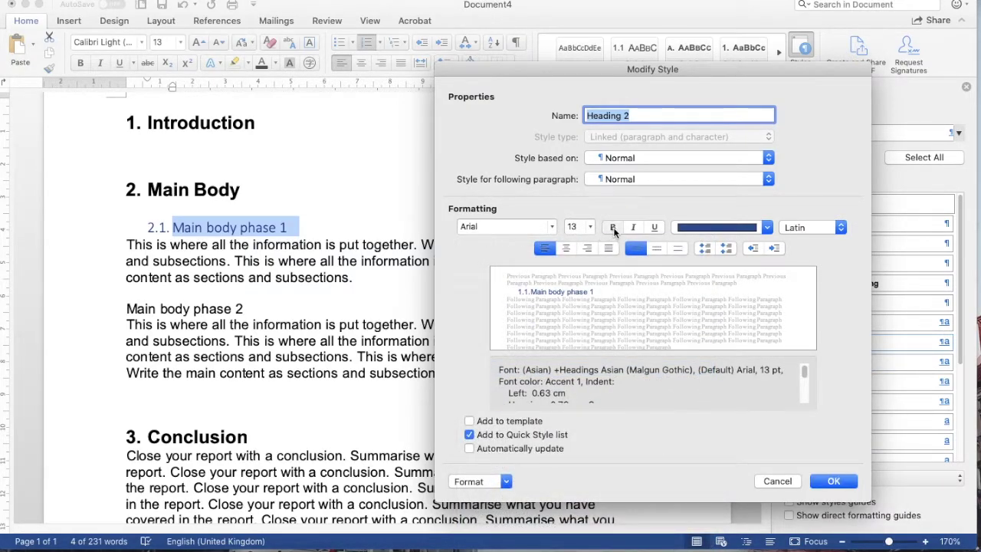
left_click(714, 228)
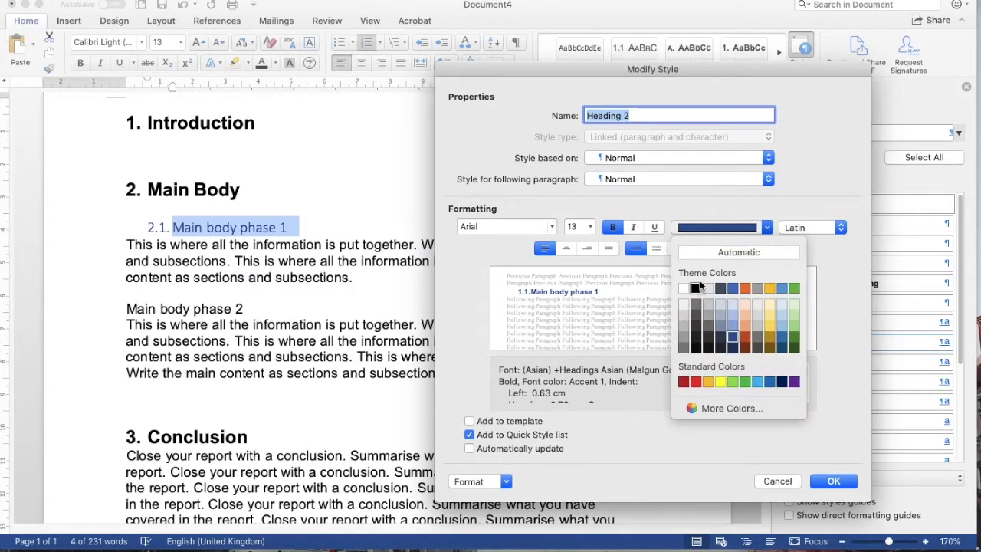
left_click(708, 257)
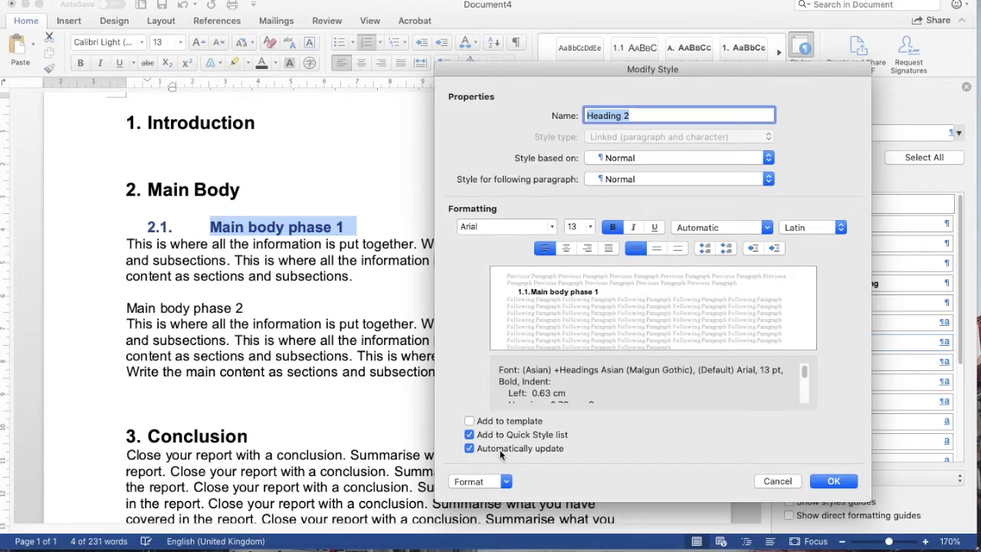
left_click(504, 481)
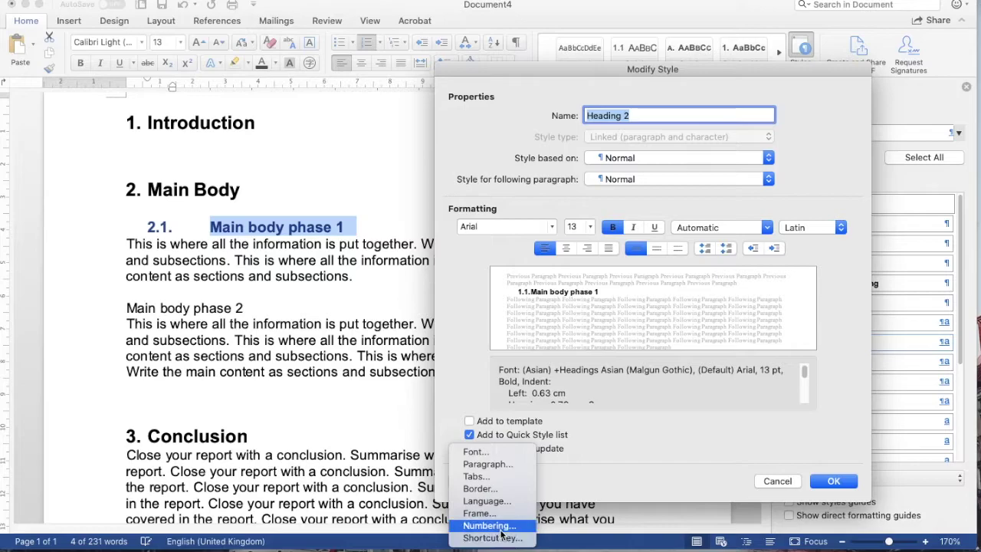
left_click(490, 525)
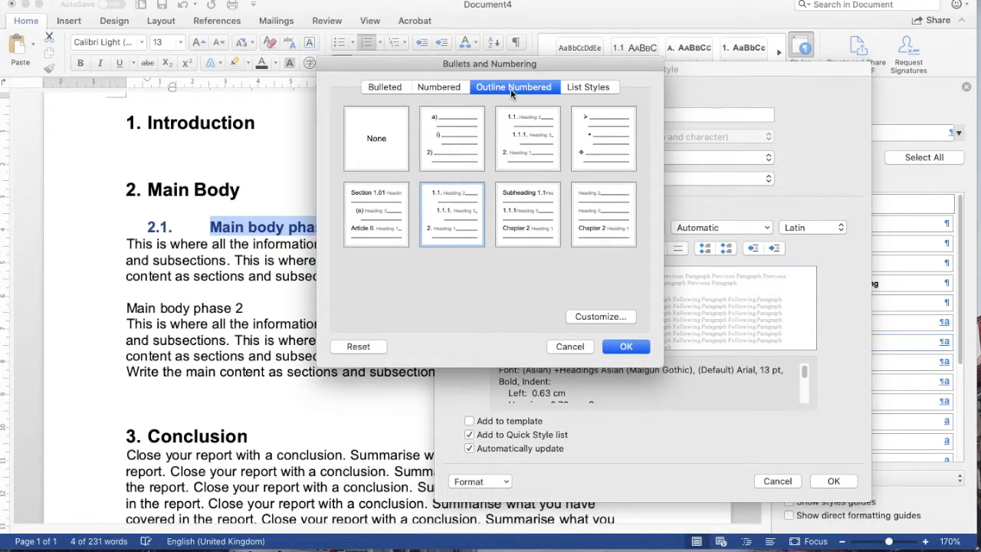
Step: Inspect the level 2 number format under Customize and confirm the outline numbering for Heading 2
left_click_drag(541, 63, 584, 107)
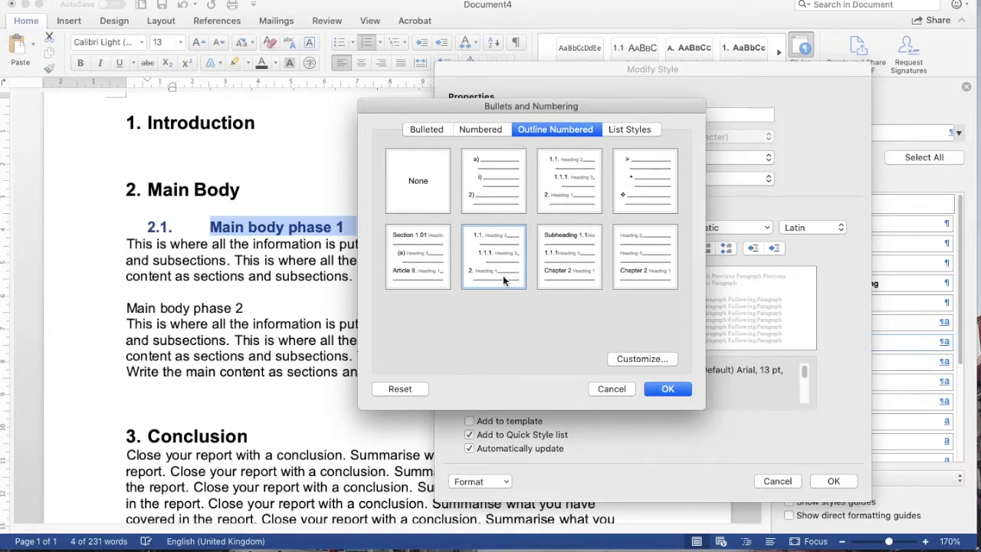
left_click(627, 360)
left_click_drag(413, 54, 482, 129)
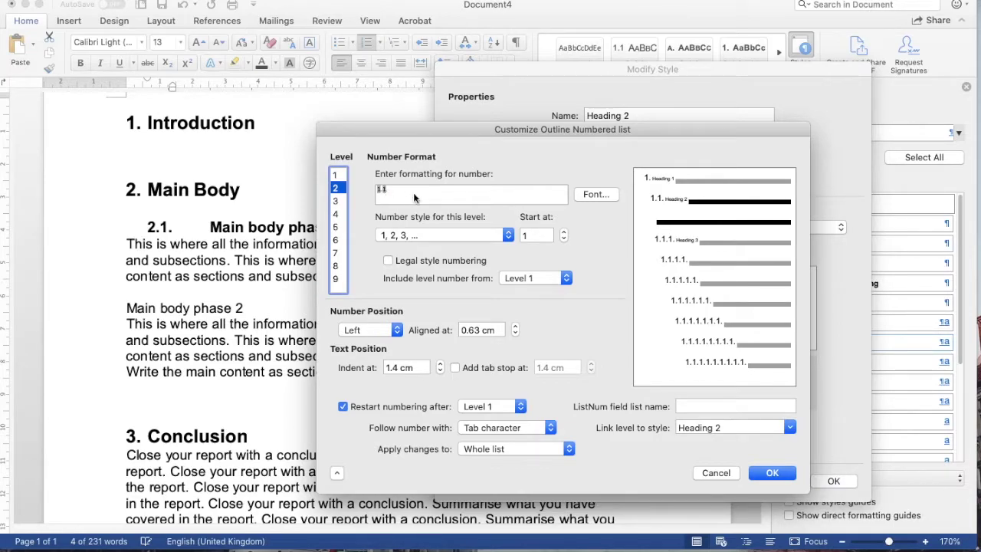
left_click(394, 190)
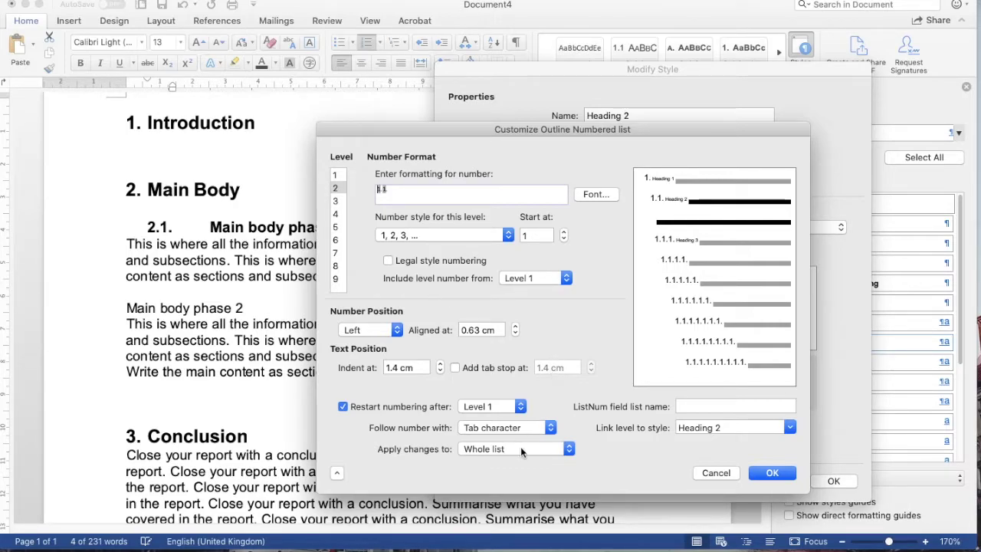
left_click(755, 470)
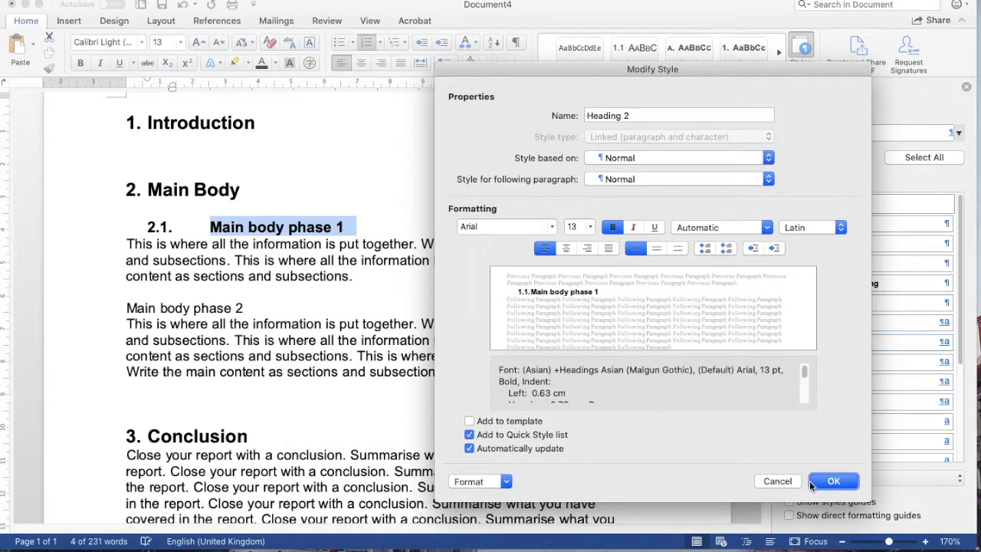
Step: Save the Heading 2 style and apply it to 'Main body phase 2', numbered 2.2
left_click(833, 480)
left_click_drag(126, 307, 244, 308)
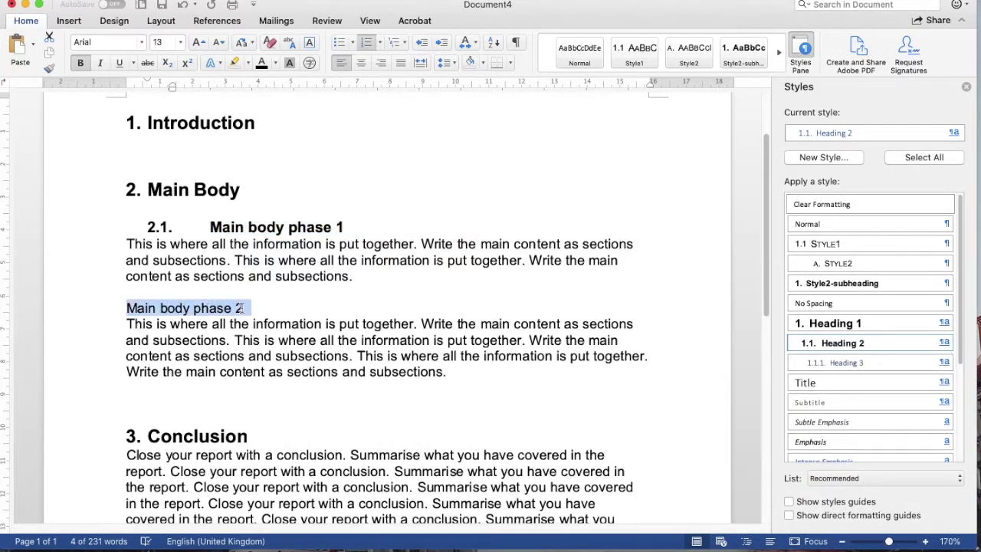
left_click(845, 346)
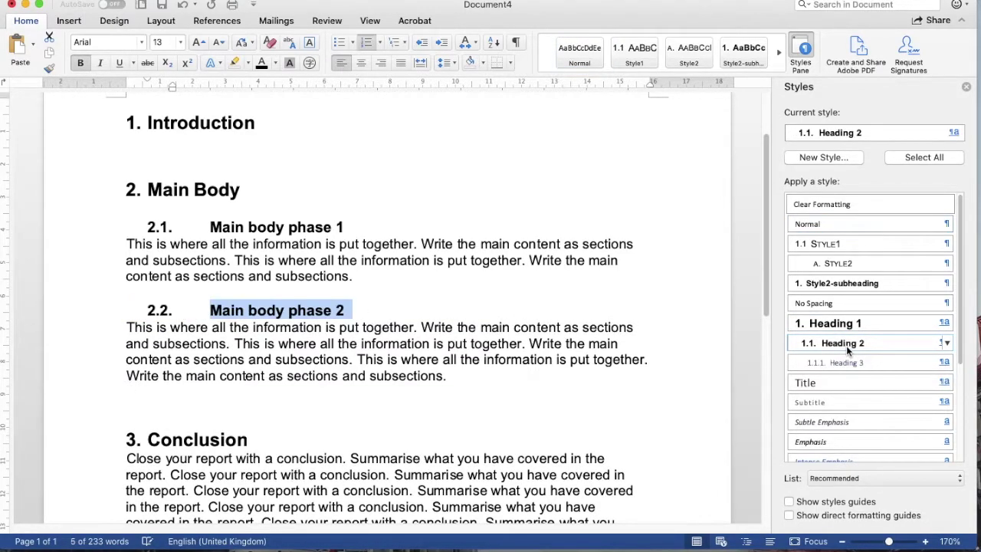
scroll(766, 337, "down", 1)
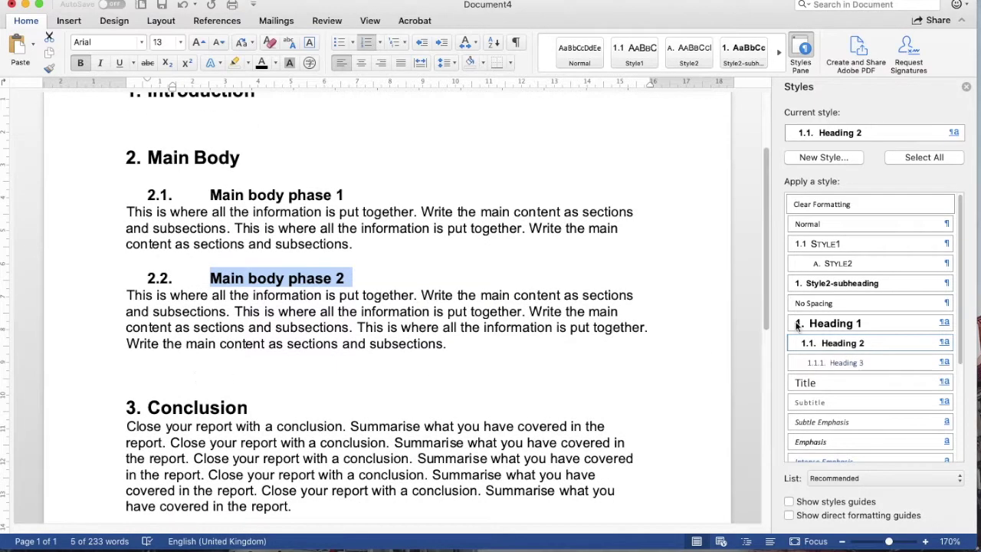
scroll(295, 335, "down", 5)
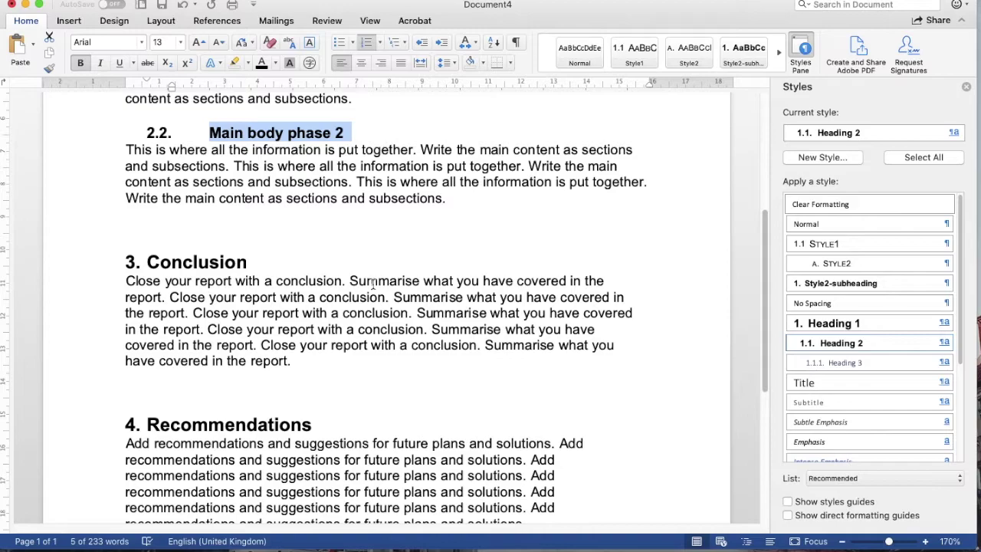
left_click(349, 281)
Step: Split the Conclusion text into separate paragraphs with blank lines between them
key("Return")
key("Return")
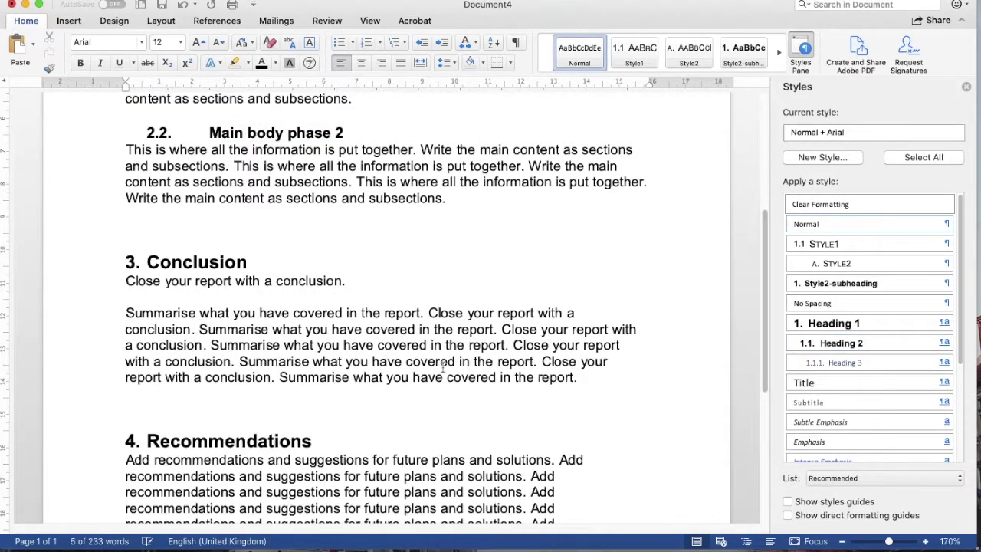
left_click(502, 329)
key("Return")
key("Return")
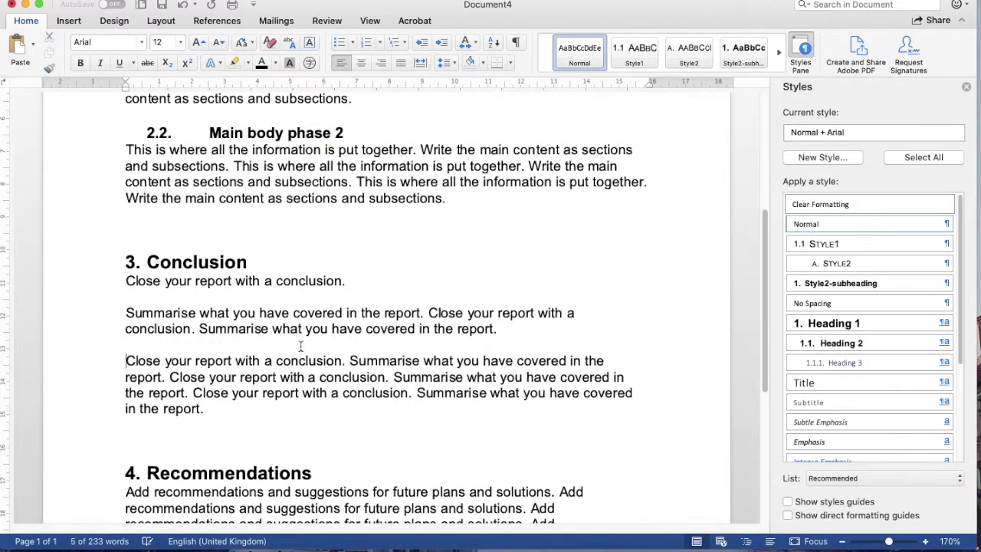
left_click(207, 299)
key("Return")
Step: Add the lines 'summary' and 'another summary' above the Conclusion text blocks
type("summary")
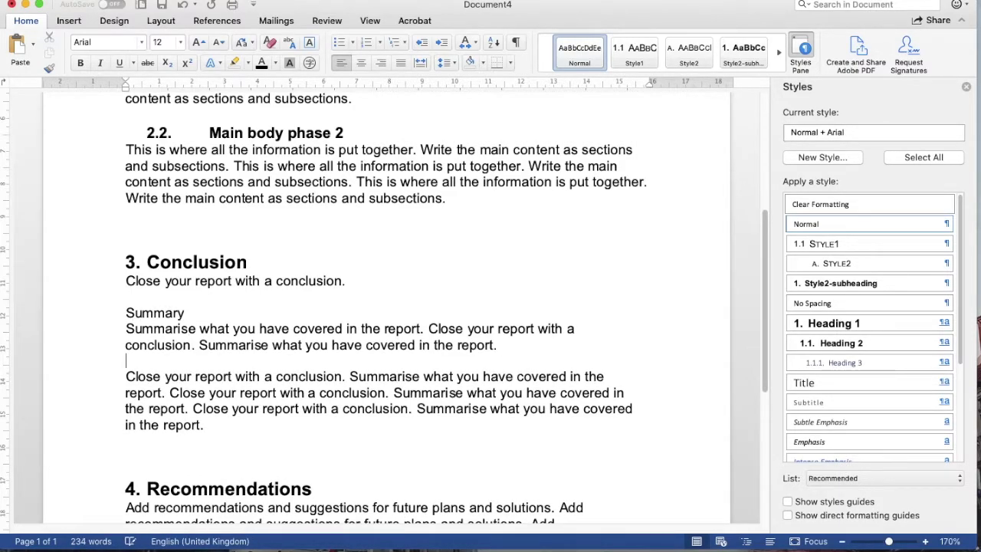
key("Return")
type("another summary")
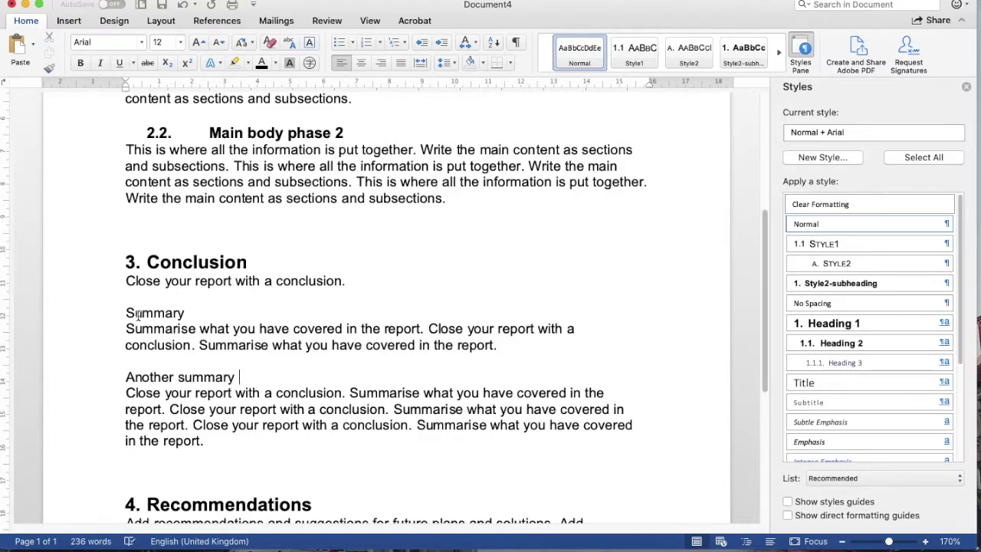
double_click(135, 313)
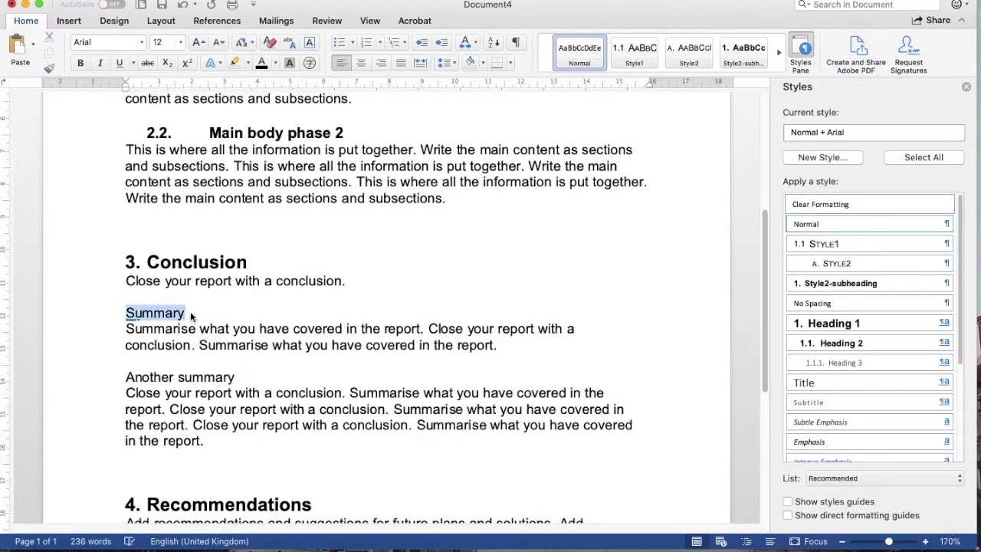
Step: Style Summary and Another summary as Heading 2 (3.1, 3.2), then split the following paragraph
left_click(833, 343)
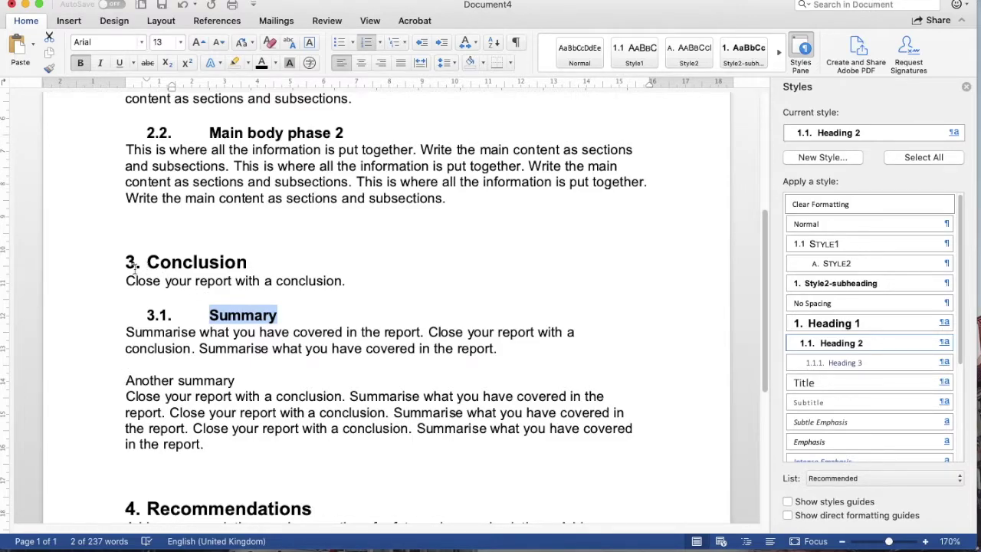
left_click(126, 381)
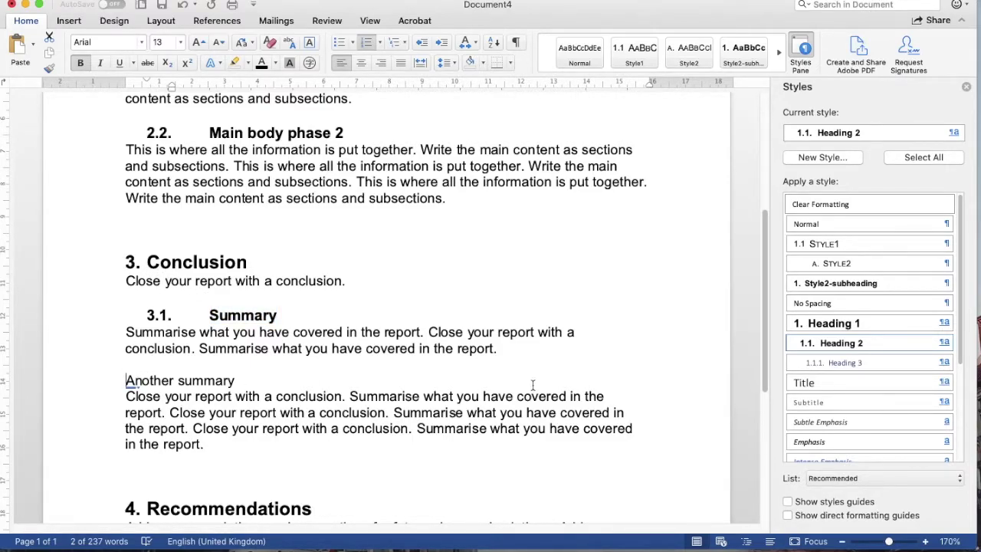
left_click_drag(247, 377, 76, 379)
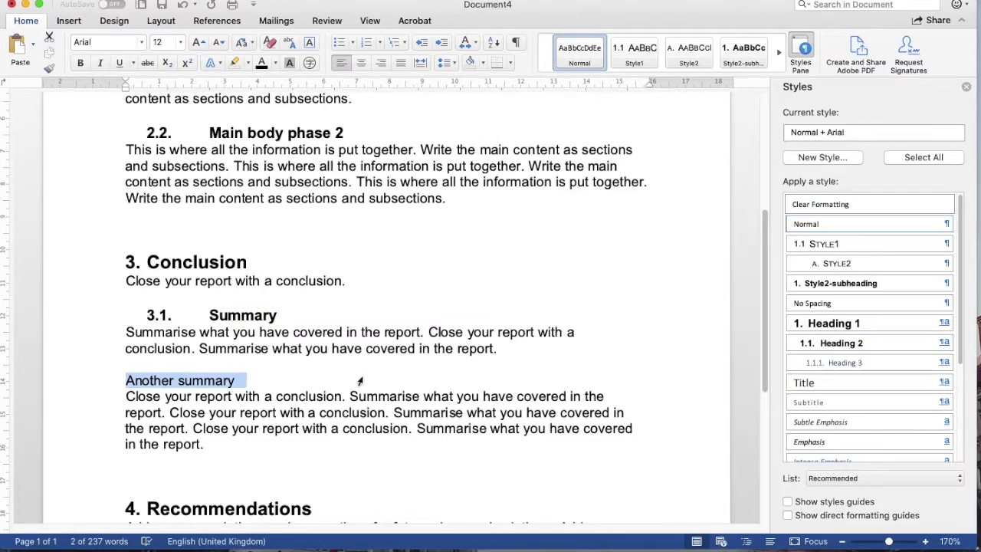
left_click(872, 342)
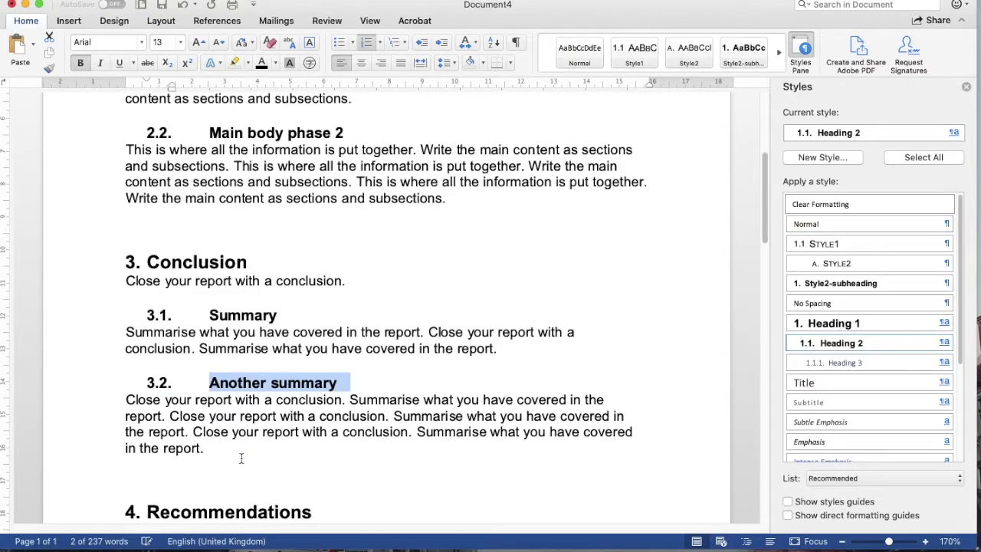
left_click(170, 416)
key("Return")
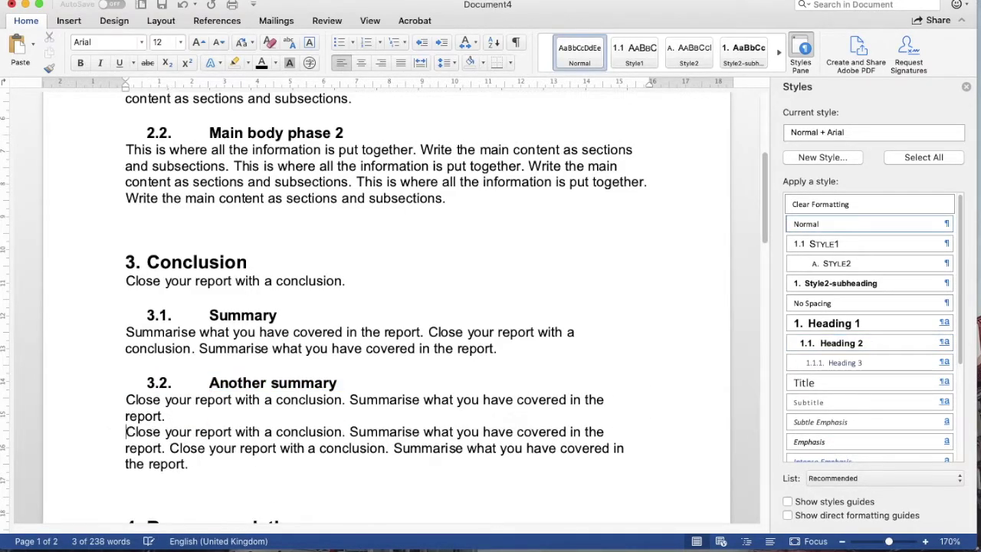
Step: Insert a line reading 'Summary of summary' under the 3.2 heading and select it
key("Return")
key("Up")
key("Up")
key("Up")
key("Return")
key("Return")
left_click(307, 416)
type("Summary of ")
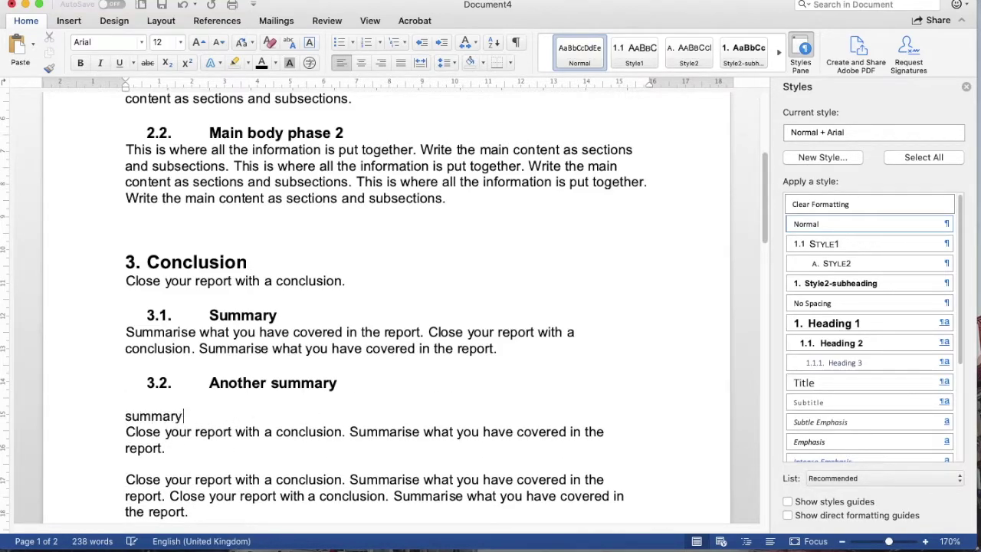
type("smmar")
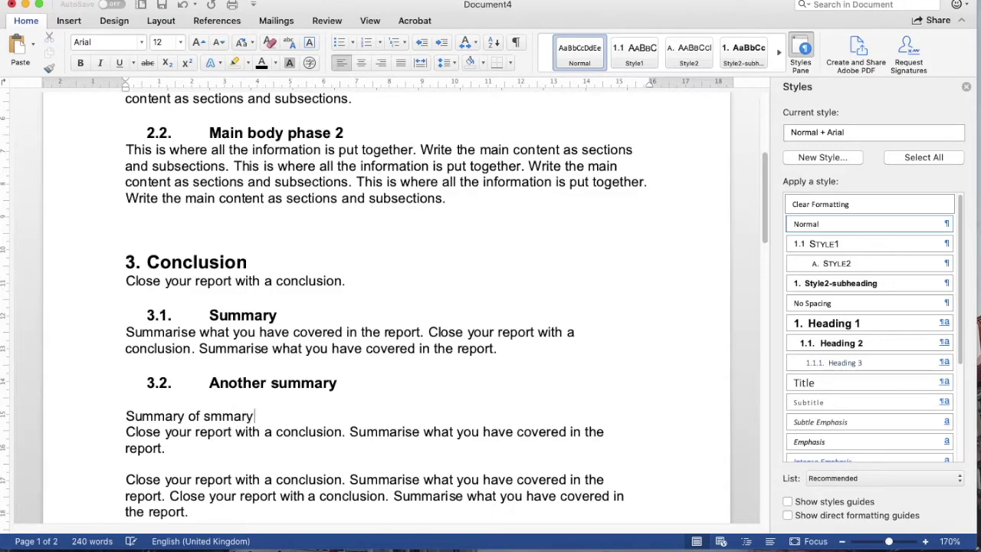
type("y ")
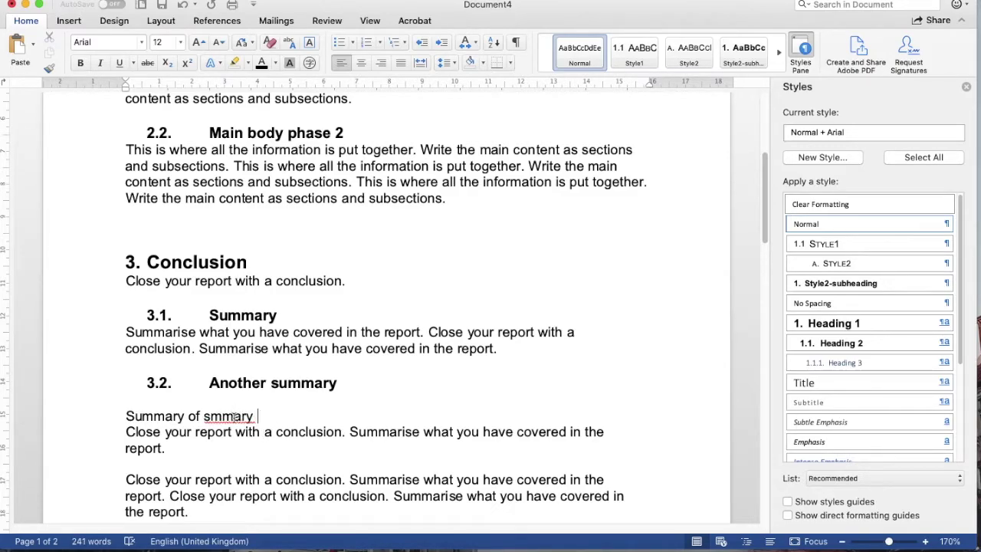
type("u")
left_click_drag(125, 417, 263, 418)
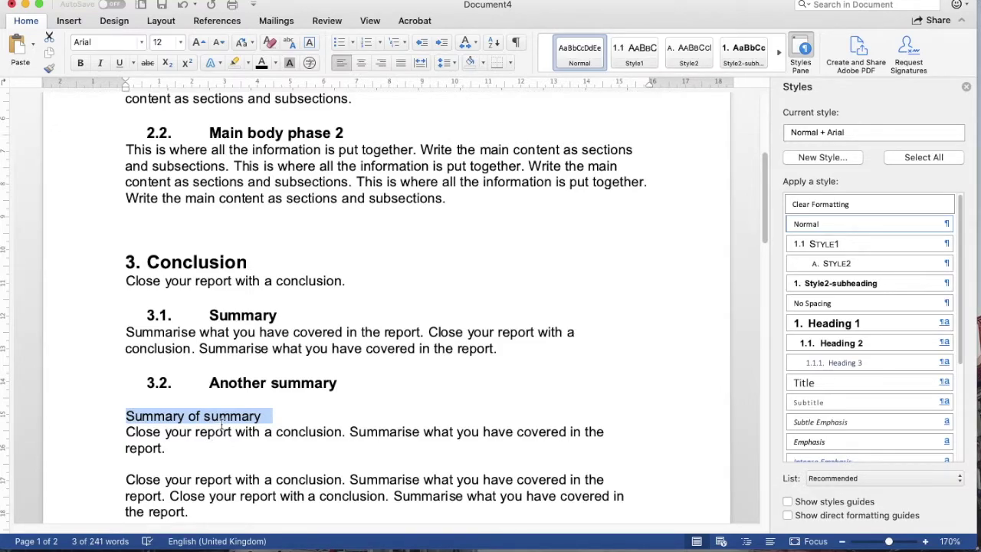
Step: Apply Heading 3 to the 'Summary of summary' line so it becomes 3.2.1
left_click(866, 363)
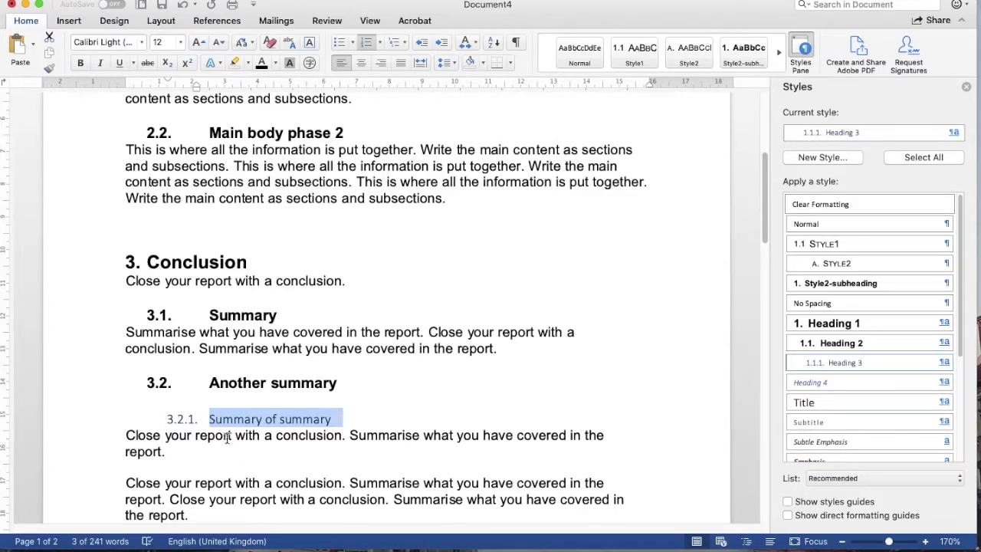
scroll(690, 210, "down", 3)
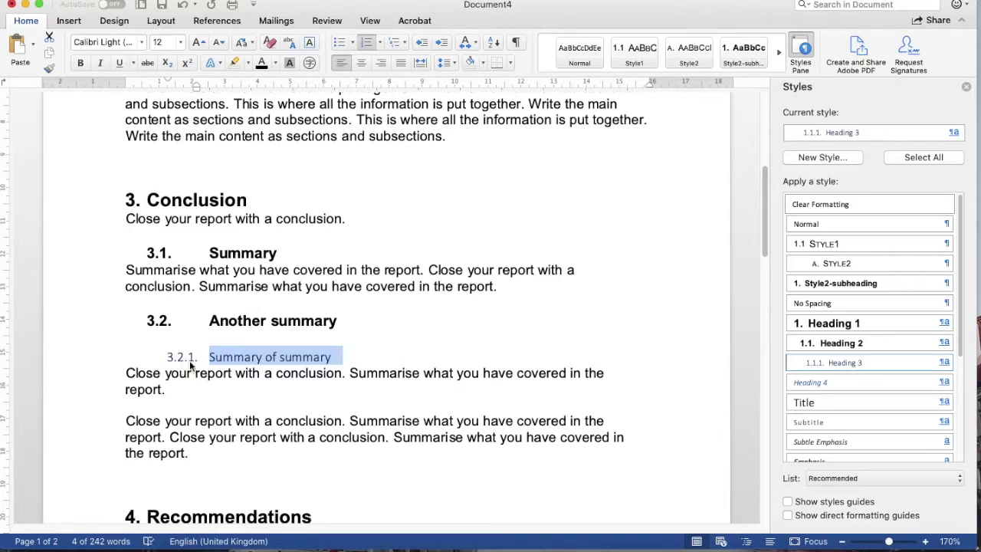
left_click(948, 366)
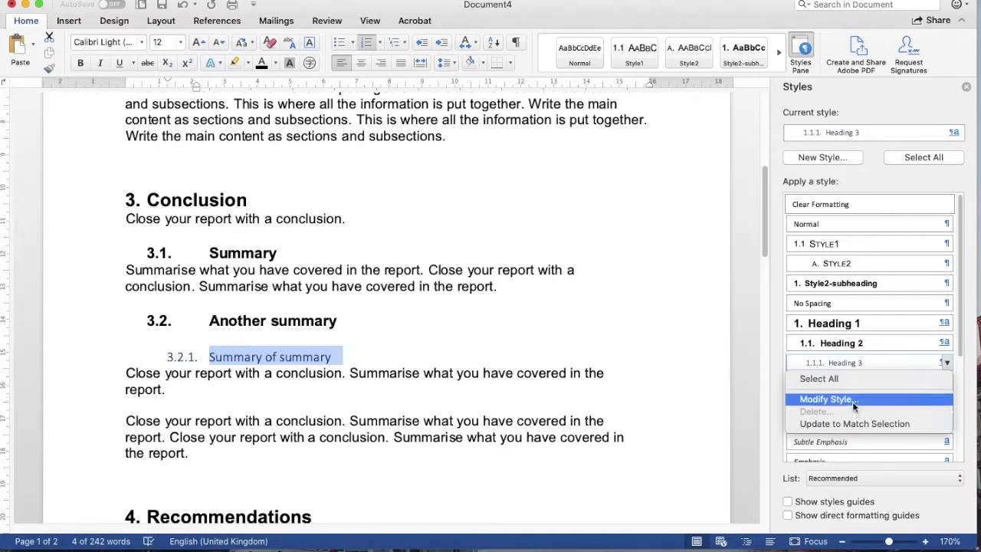
Step: Modify Heading 3 to bold Arial in Automatic colour with Automatically update enabled
left_click(825, 400)
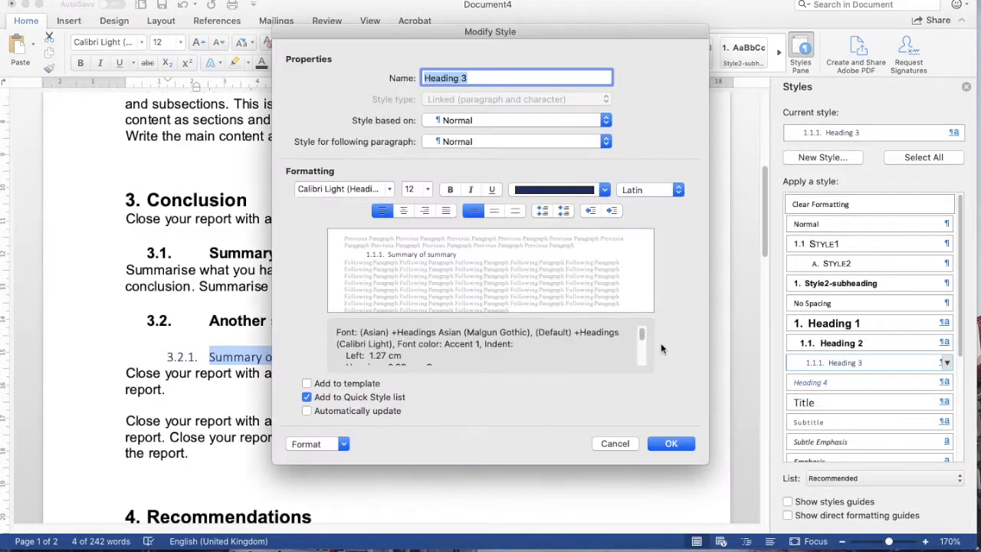
left_click(337, 190)
type("arial")
key("Tab")
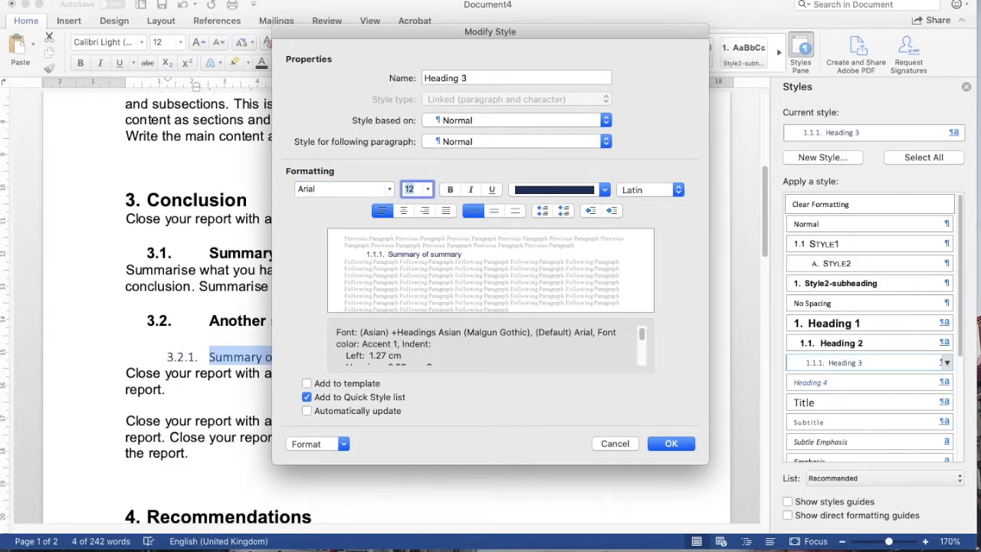
left_click(582, 192)
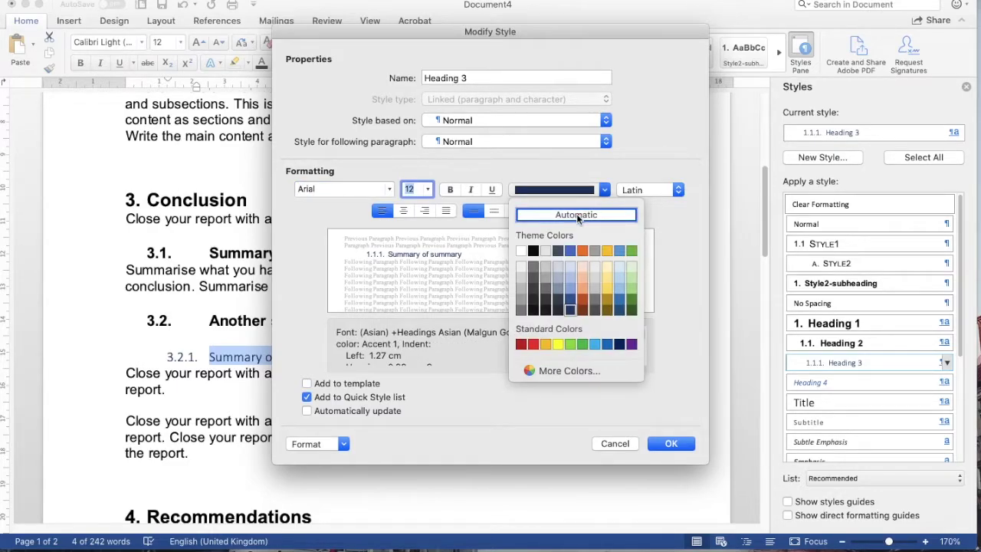
left_click(580, 215)
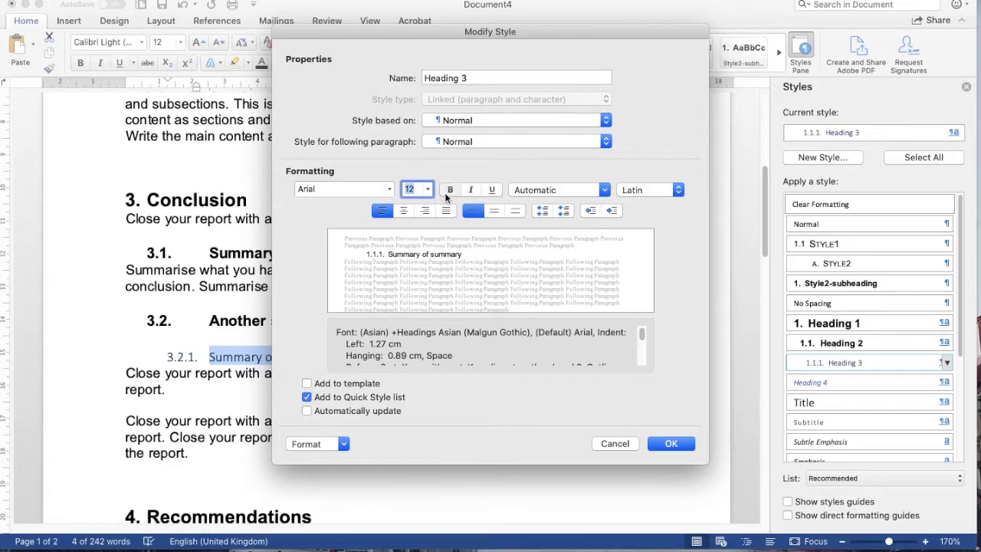
left_click(446, 192)
left_click(397, 412)
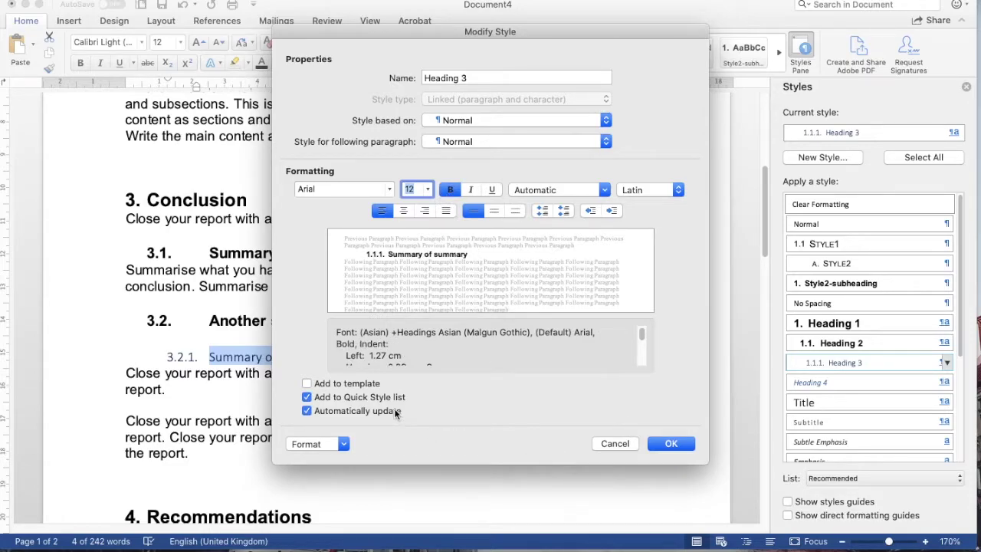